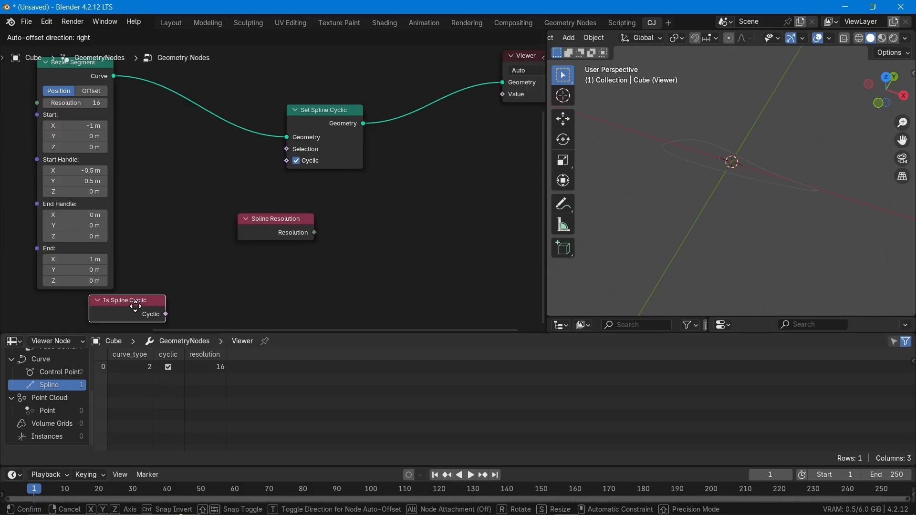
drag(475, 102, 424, 117)
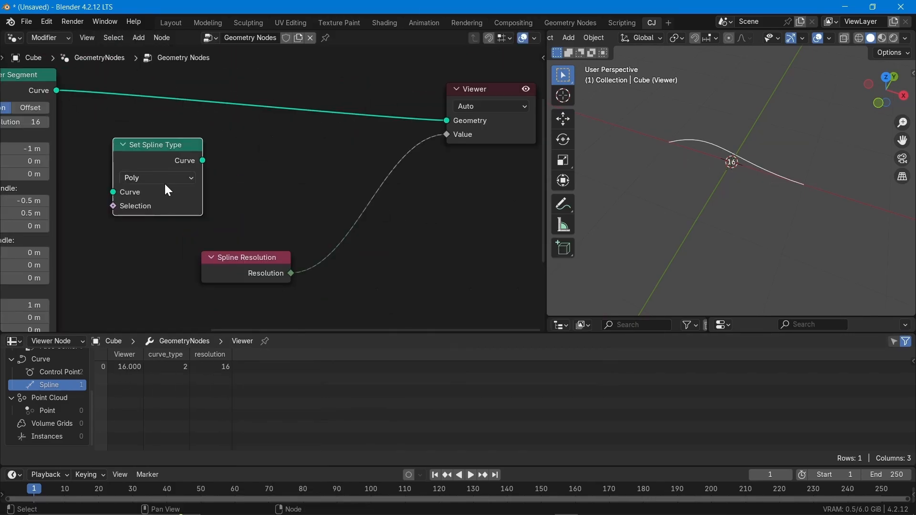
click(164, 178)
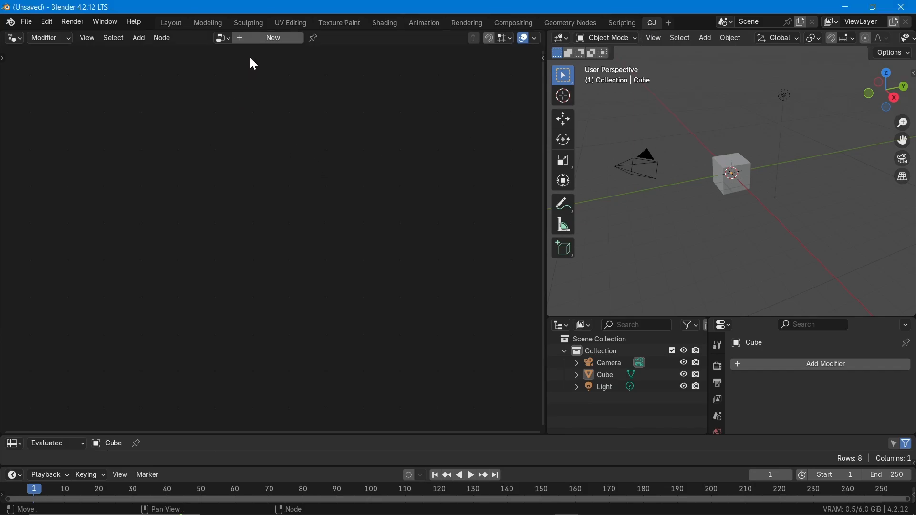
Step: Create a new geometry node tree on the cube and place an Is Spline Cyclic node below the Group Input
click(260, 39)
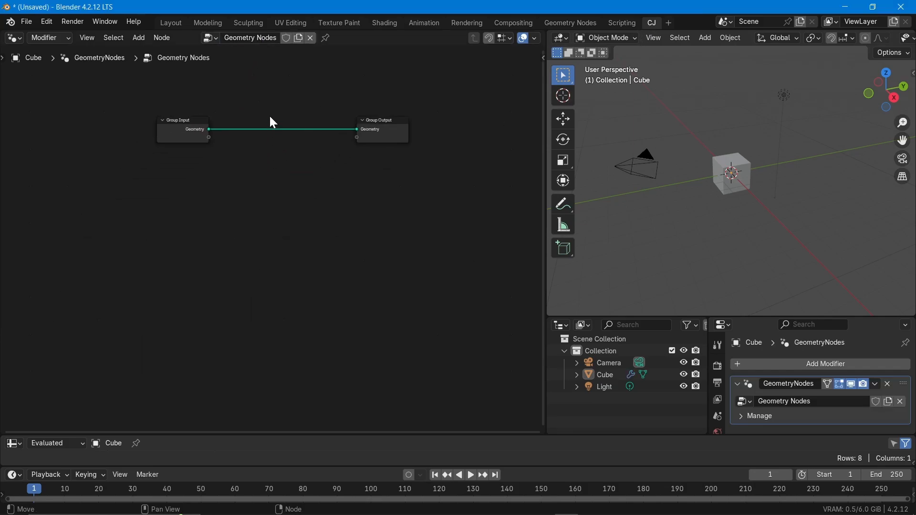
right_click(124, 245)
mouse_move(124, 246)
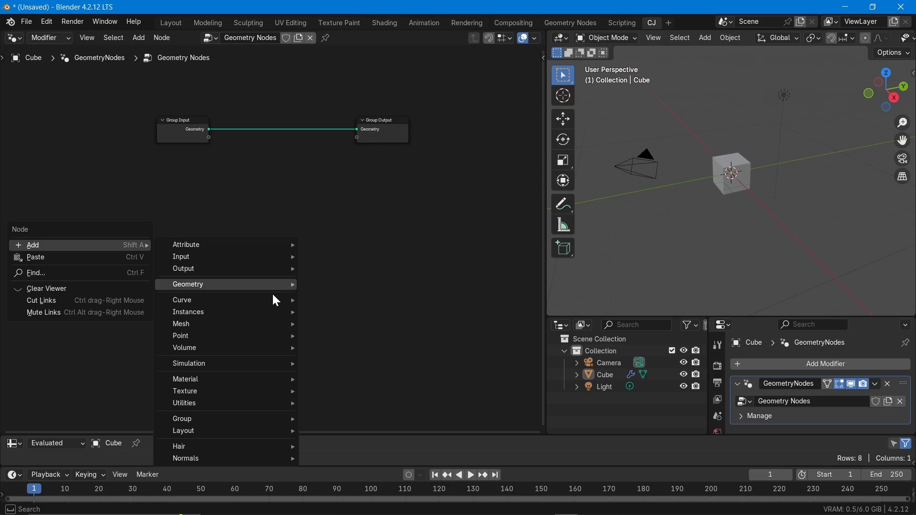
mouse_move(275, 306)
mouse_move(352, 303)
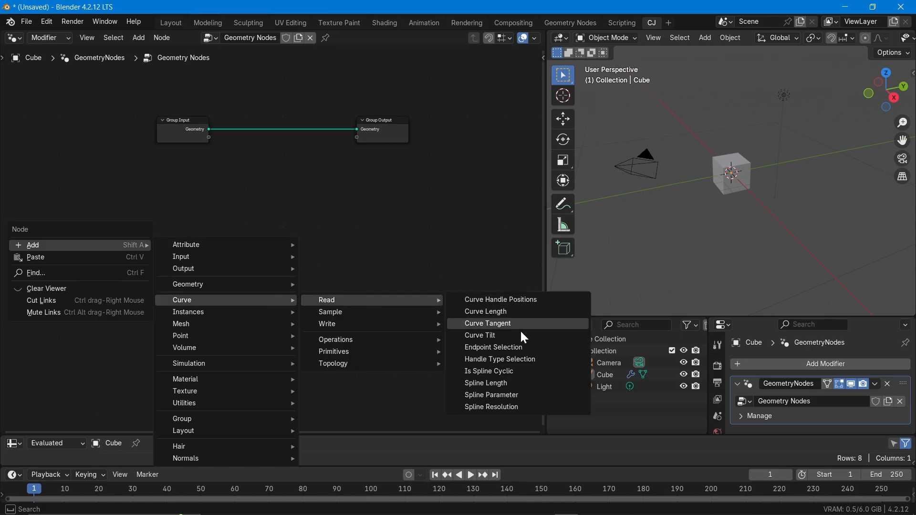
click(517, 370)
click(89, 178)
Step: Add a Spline Resolution node below the Is Spline Cyclic node
right_click(85, 264)
mouse_move(85, 264)
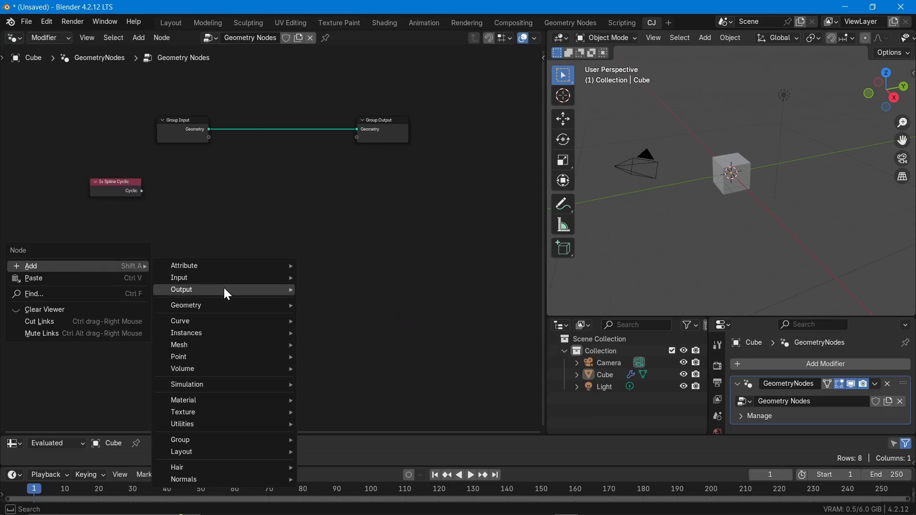
mouse_move(233, 322)
mouse_move(385, 326)
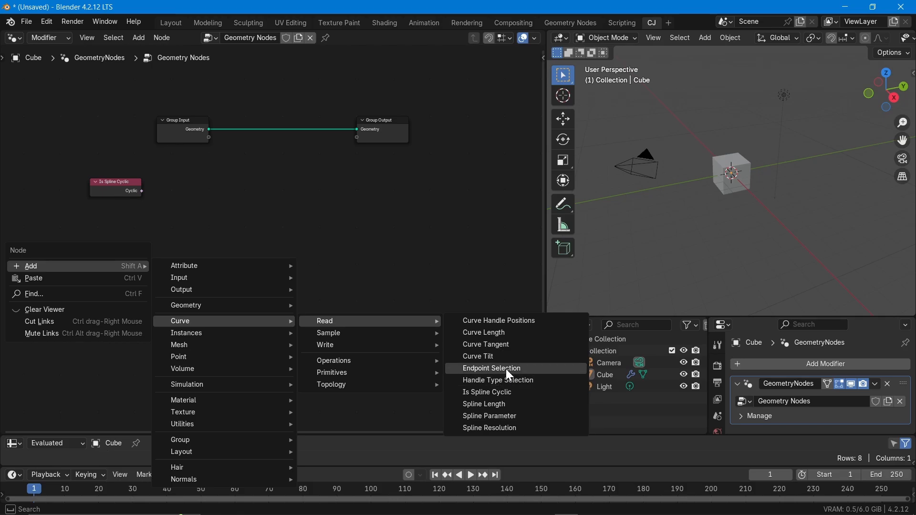
click(516, 430)
click(94, 222)
Step: Cut the link between Group Input and Group Output and move both nodes out of the way
scroll(88, 192, up, 5)
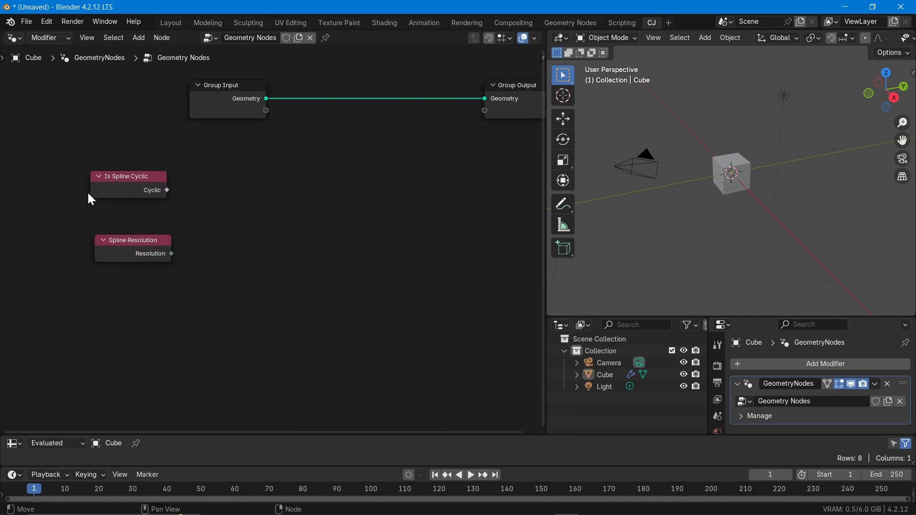
middle_drag(194, 193, 115, 257)
ctrl+right_drag(328, 127, 316, 186)
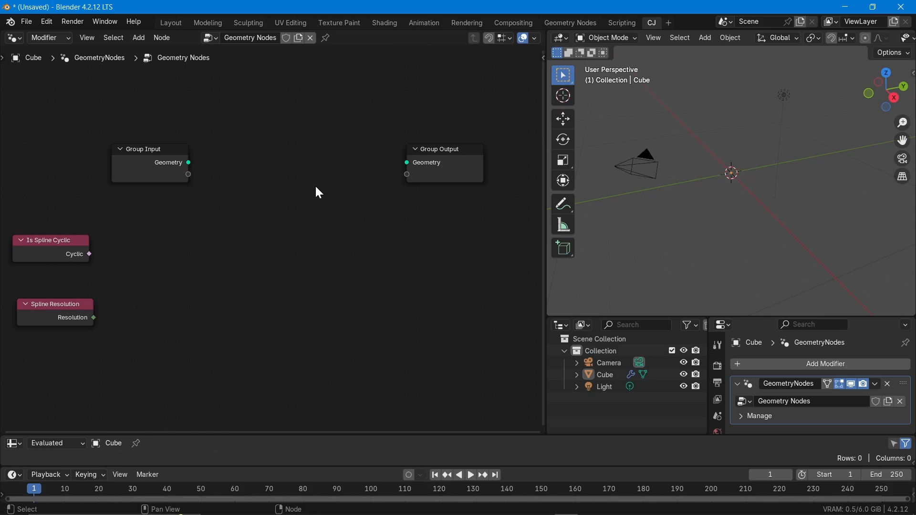
drag(152, 149, 22, 107)
drag(445, 154, 29, 169)
click(205, 282)
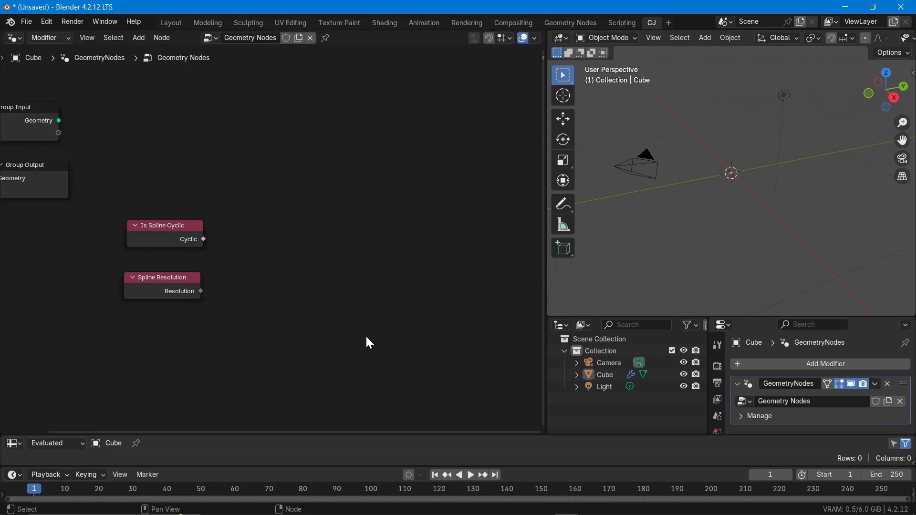
Step: Link the Is Spline Cyclic node to a Viewer and place the Viewer above and well apart from it
right_click(170, 226)
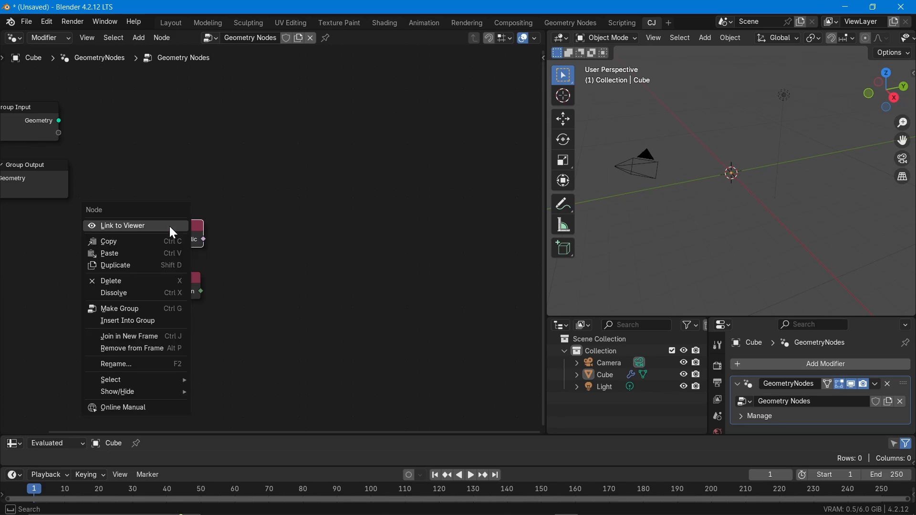
click(170, 227)
drag(282, 242, 377, 138)
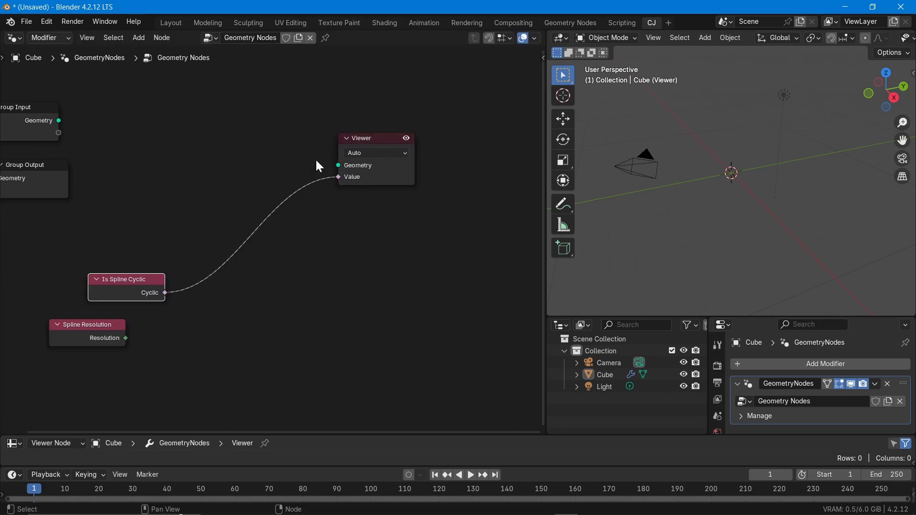
Step: Add a Bézier Segment node and move the Is Spline Cyclic and Spline Resolution nodes clear of it
key(shift+a)
text(bezie)
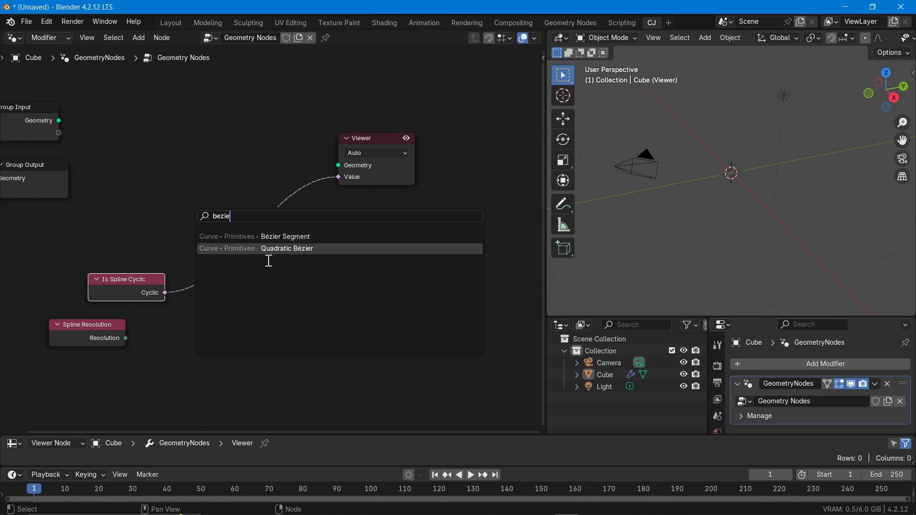
click(272, 236)
click(74, 136)
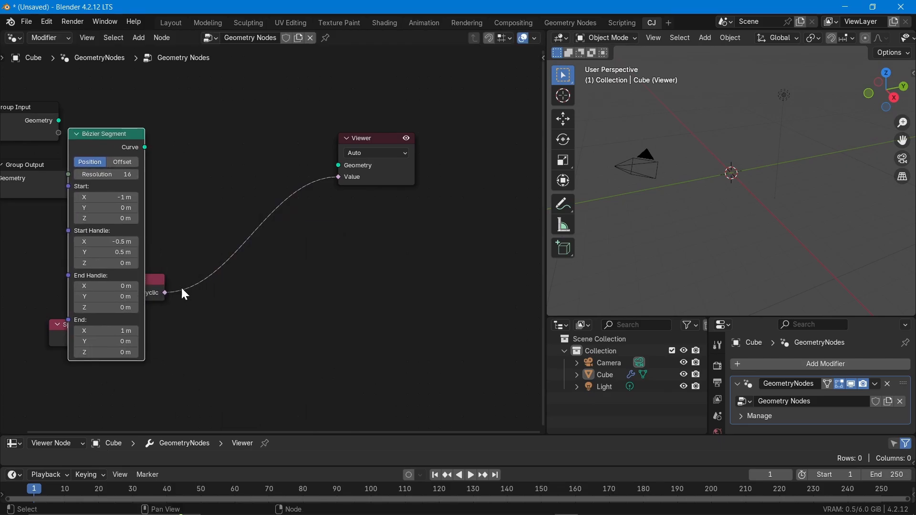
drag(156, 279, 224, 316)
drag(65, 326, 68, 374)
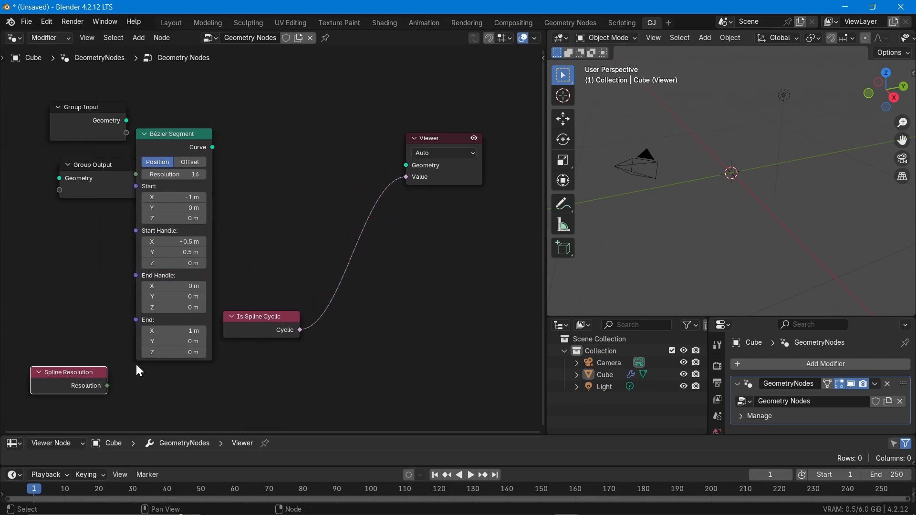
Step: Connect the Bézier Segment's curve output to the Viewer's geometry input and inspect the curve in the 3D viewport
middle_drag(317, 330, 154, 378)
drag(50, 196, 241, 214)
middle_drag(219, 234, 164, 186)
drag(661, 170, 738, 243)
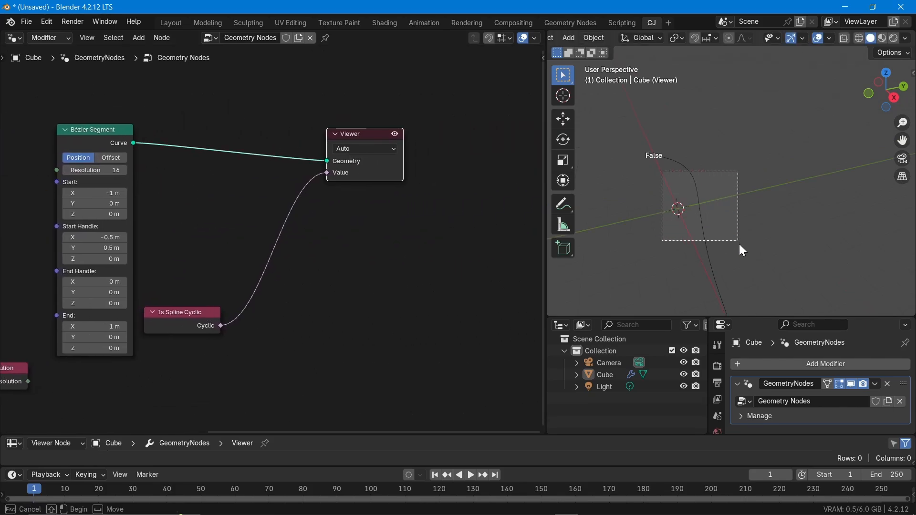
middle_drag(695, 273, 632, 175)
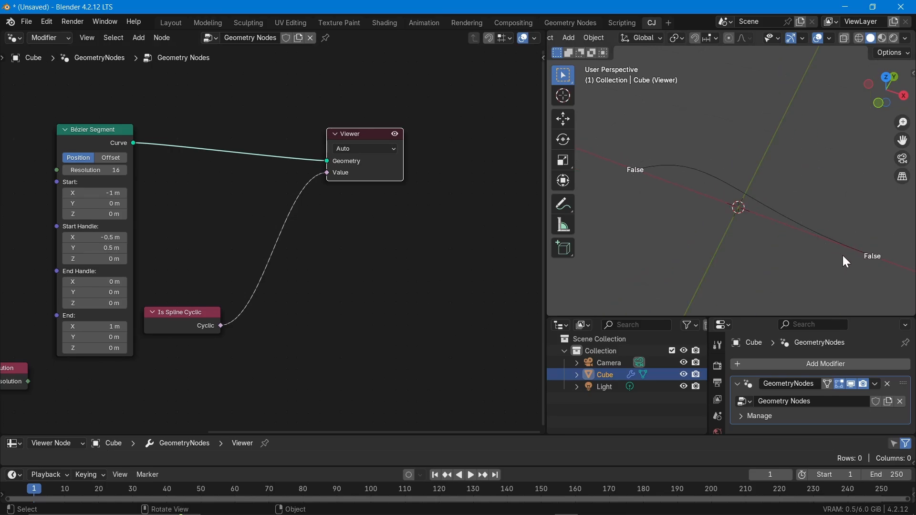
Step: Enlarge the spreadsheet and compare the curve's Control Point and Spline data, ending on Control Point
mouse_move(203, 333)
drag(426, 434, 423, 336)
click(52, 438)
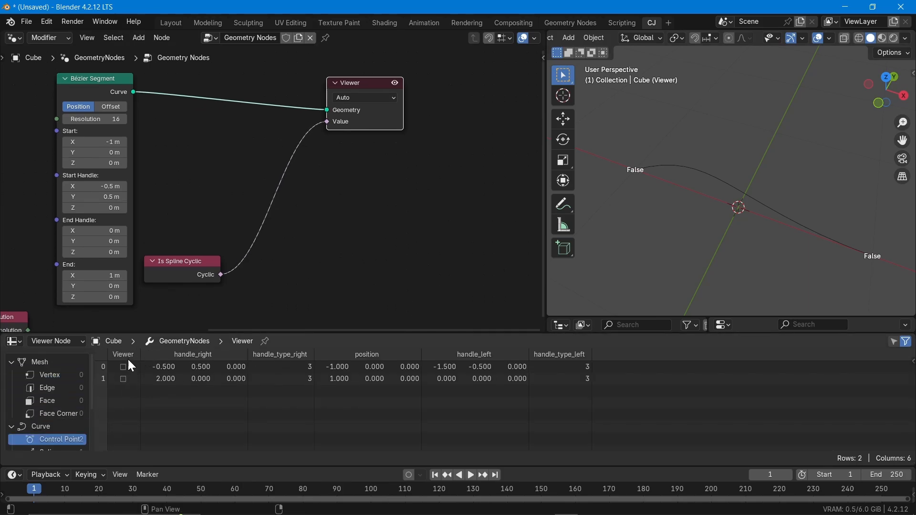
scroll(58, 438, down, 3)
click(59, 387)
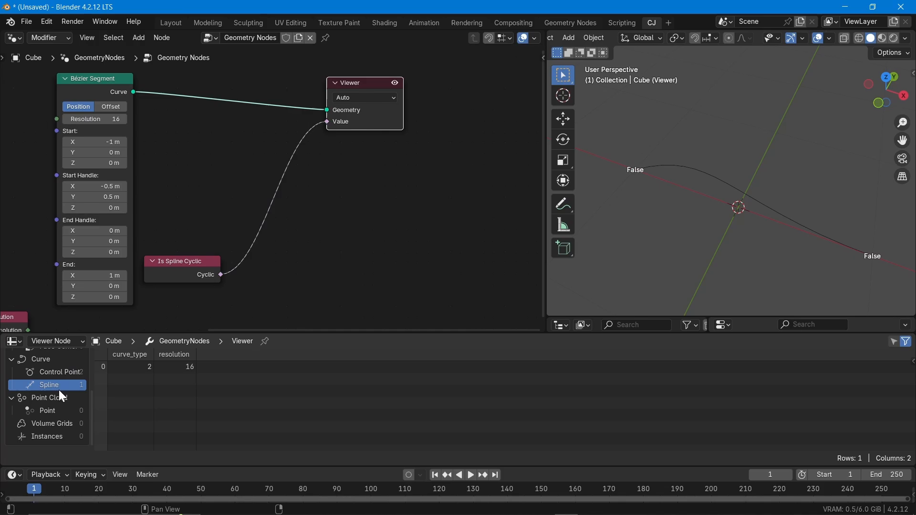
click(87, 372)
Step: Add a Quadrilateral node above the Bézier Segment node
scroll(323, 222, down, 3)
middle_drag(306, 173, 321, 220)
click(81, 145)
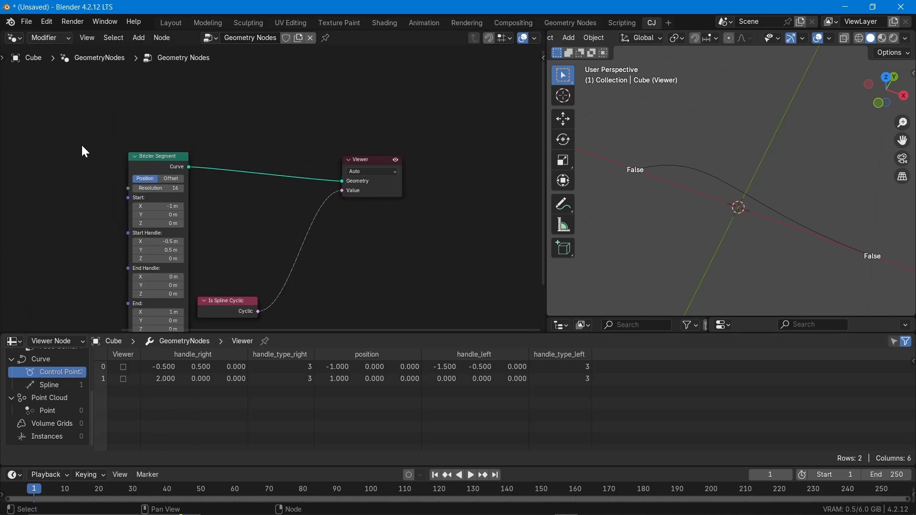
key(shift+a)
text(qu)
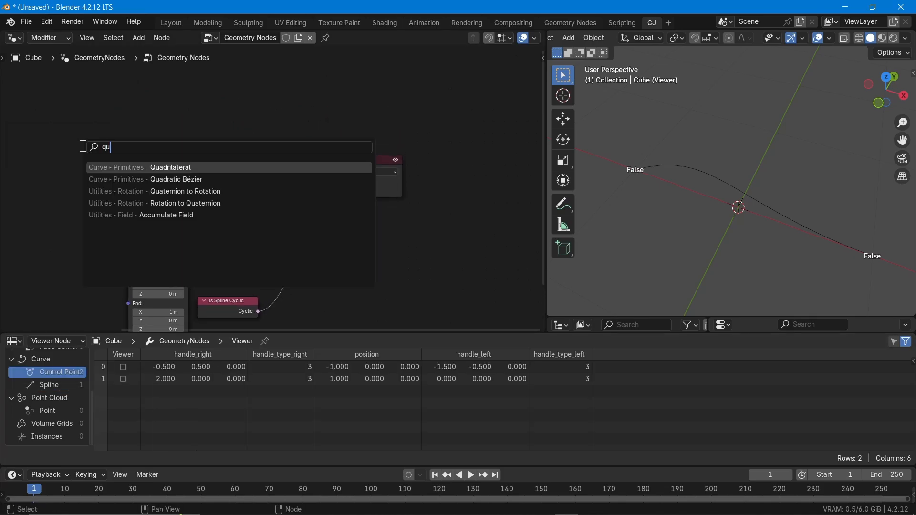
text(adri)
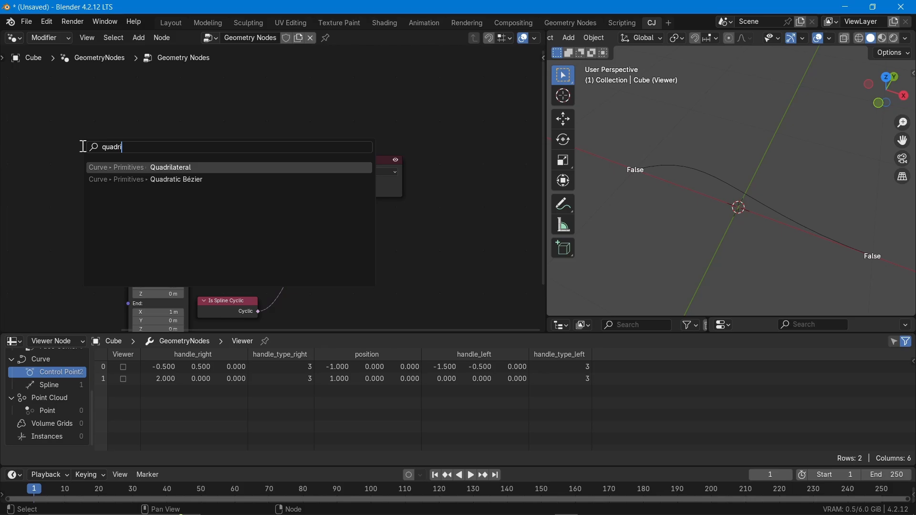
key(Return)
click(58, 91)
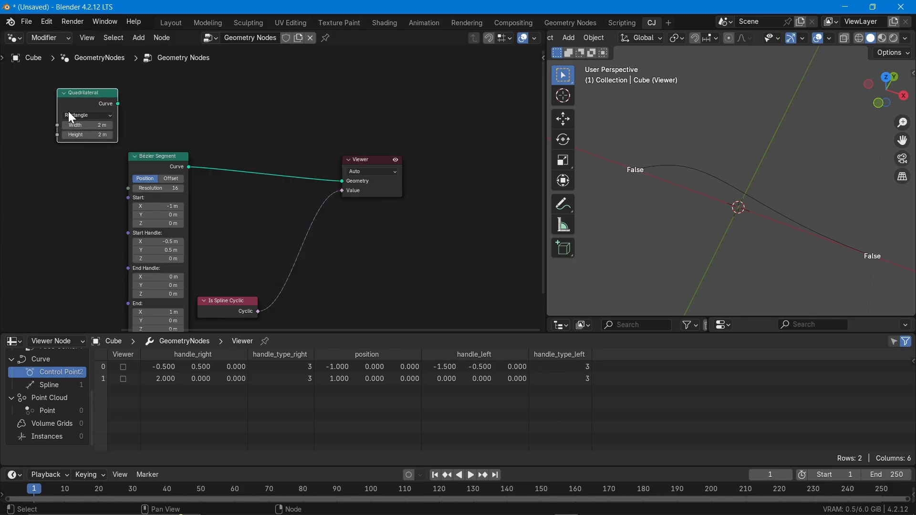
Step: Connect the Quadrilateral's curve to the Viewer's geometry input and show its Spline data in the spreadsheet
drag(122, 104, 345, 182)
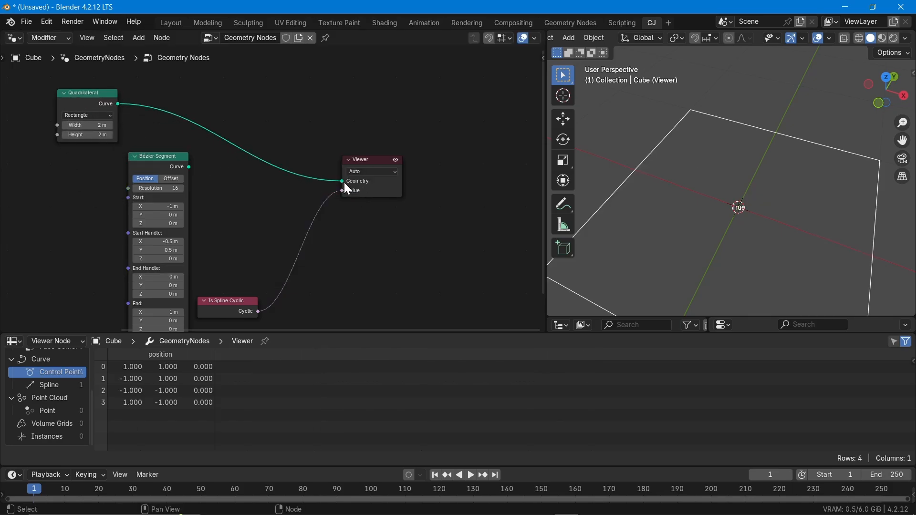
middle_drag(767, 106, 785, 156)
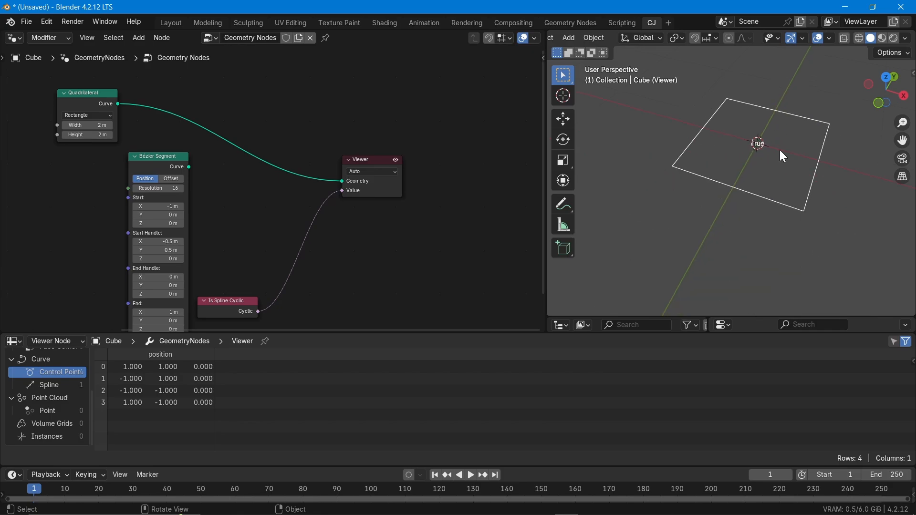
scroll(741, 155, up, 5)
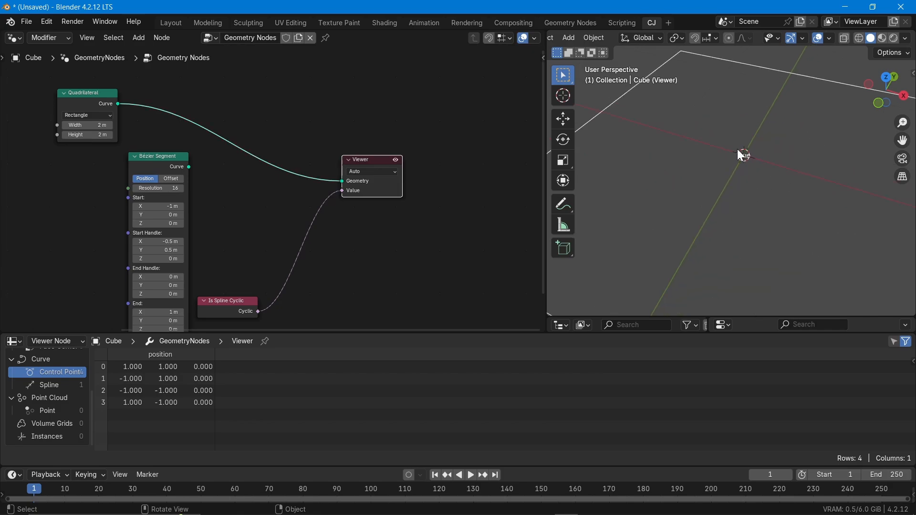
click(56, 386)
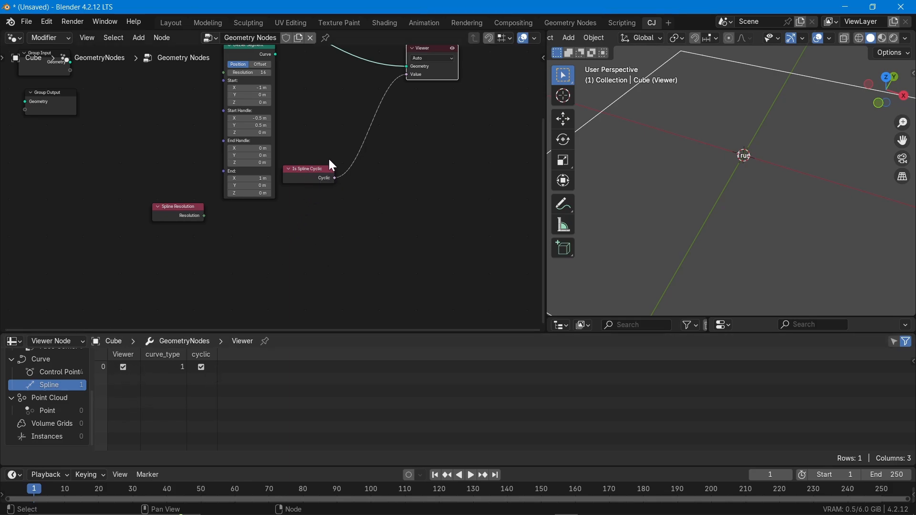
Step: Cut the link between the Is Spline Cyclic node and the Viewer's value input
ctrl+right_drag(333, 166, 518, 242)
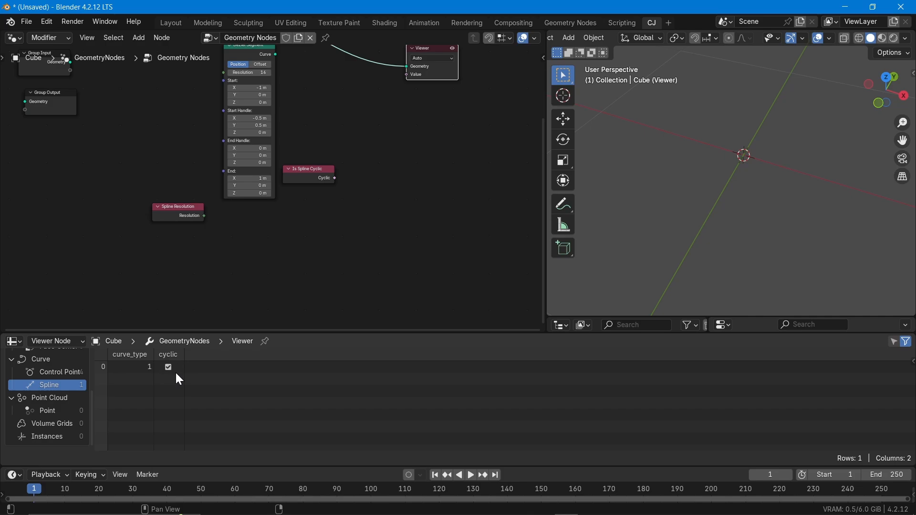
middle_drag(339, 139, 347, 241)
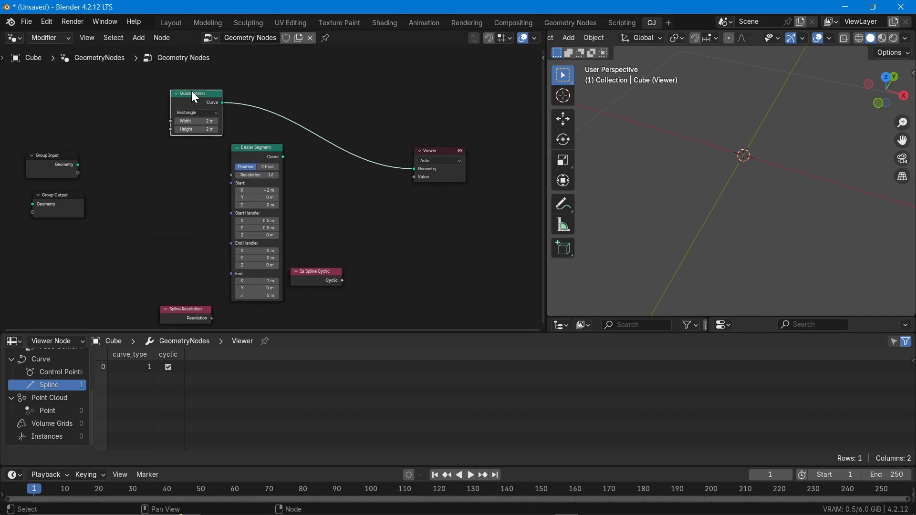
click(450, 163)
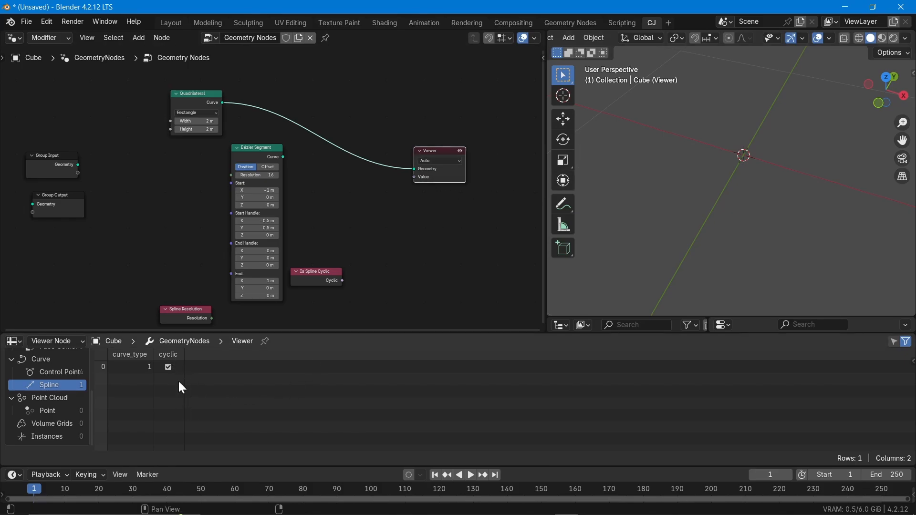
Step: Alternate the Viewer's geometry input between Bézier Segment and Quadrilateral to compare their spline attributes, ending on the Bézier Segment
drag(284, 157, 414, 169)
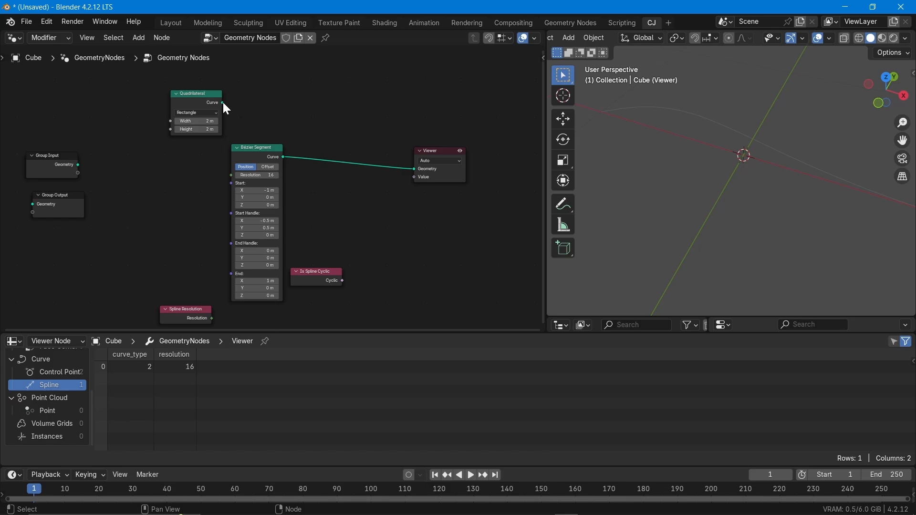
drag(222, 102, 414, 169)
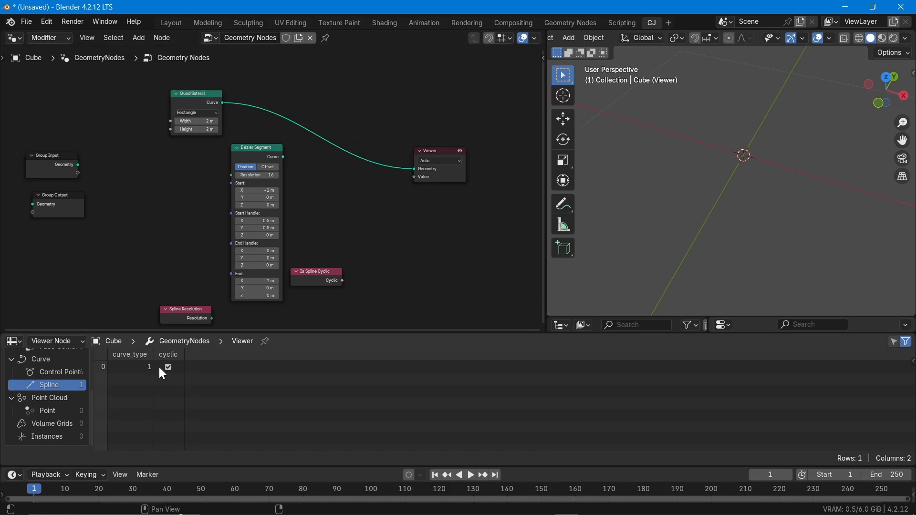
drag(285, 158, 415, 170)
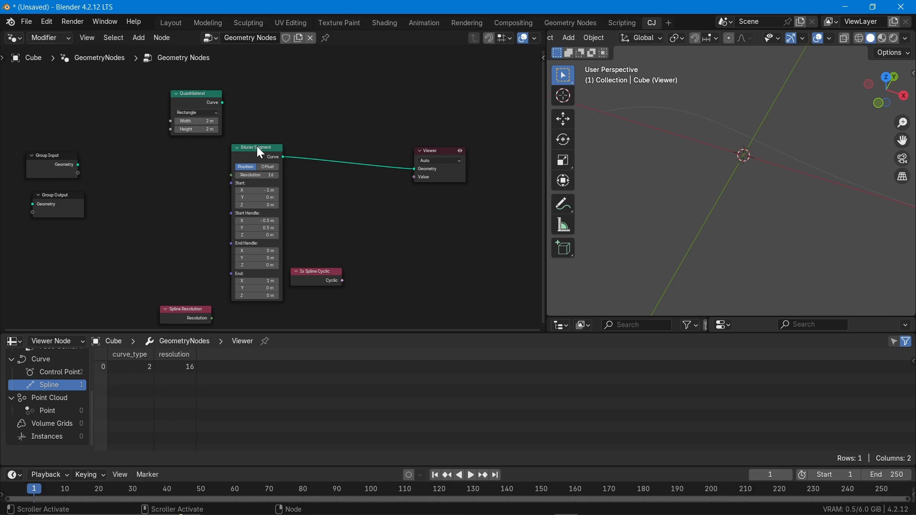
Step: Make room between the nodes and insert a Set Spline Cyclic node on the link from Bézier Segment to the Viewer
drag(261, 152, 128, 160)
drag(303, 278, 218, 260)
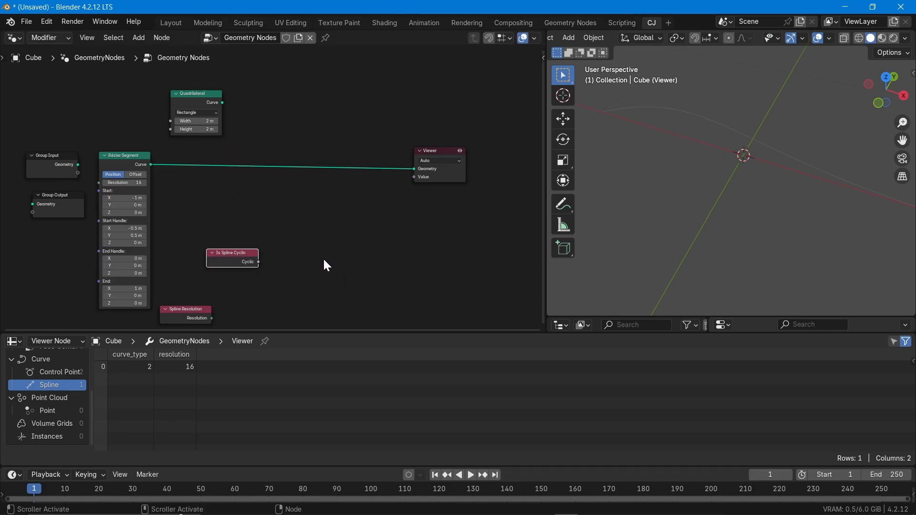
key(shift+a)
text(set)
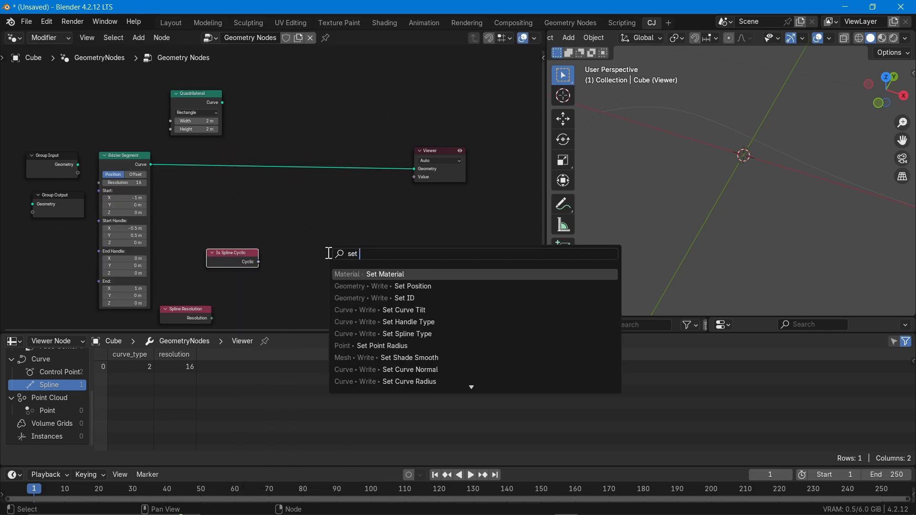
text( splin)
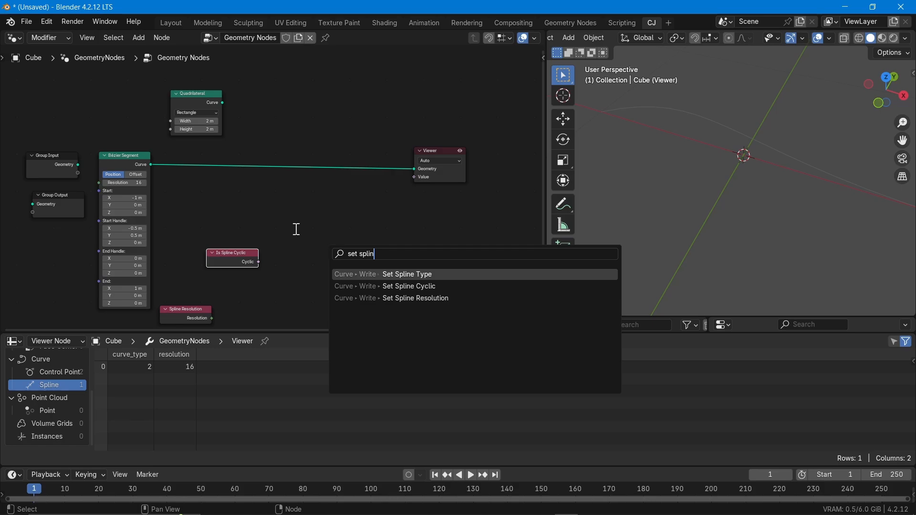
click(404, 286)
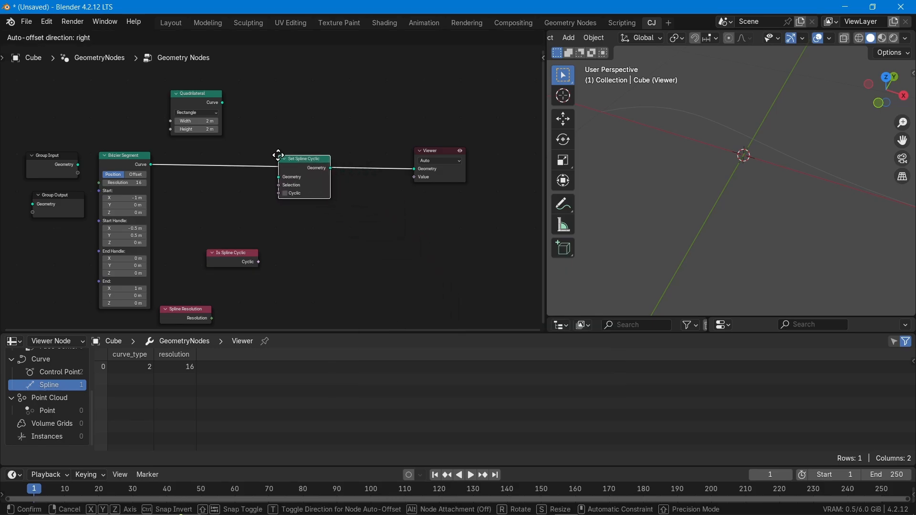
click(278, 157)
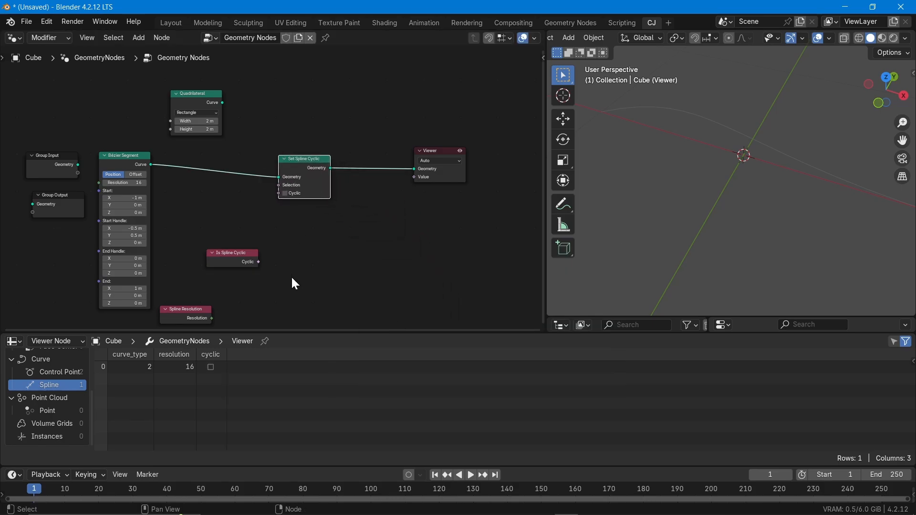
Step: Connect Is Spline Cyclic to the Viewer's value and compare it for the Bézier Segment, the Quadrilateral and finally the Set Spline Cyclic geometry
scroll(281, 234, up, 1)
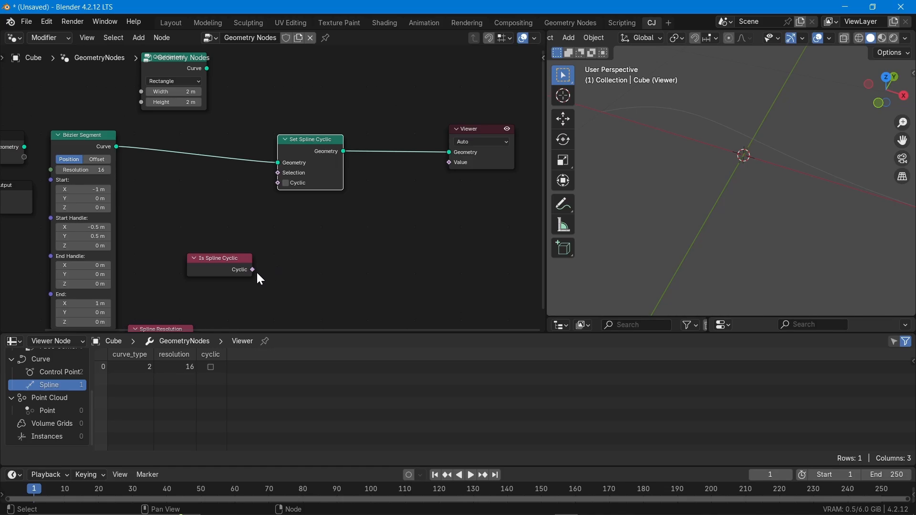
drag(253, 270, 448, 163)
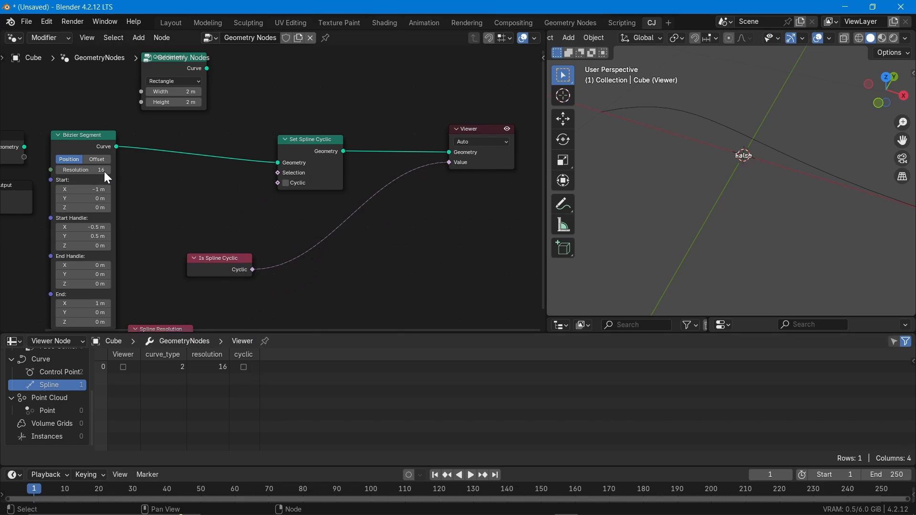
drag(116, 147, 450, 153)
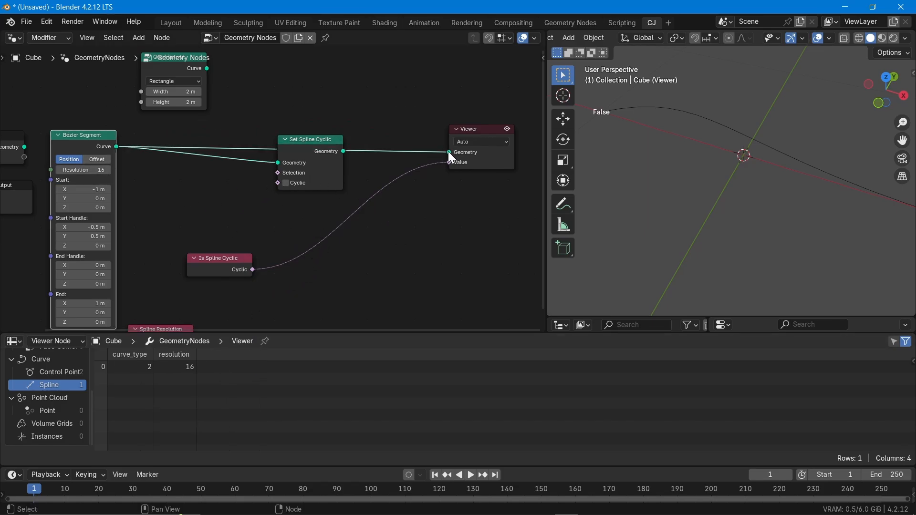
drag(308, 155, 294, 191)
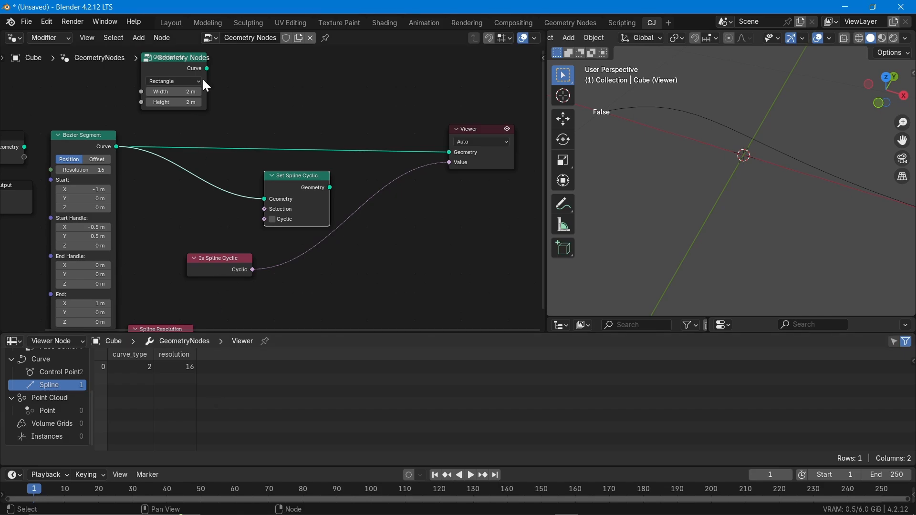
drag(207, 69, 446, 151)
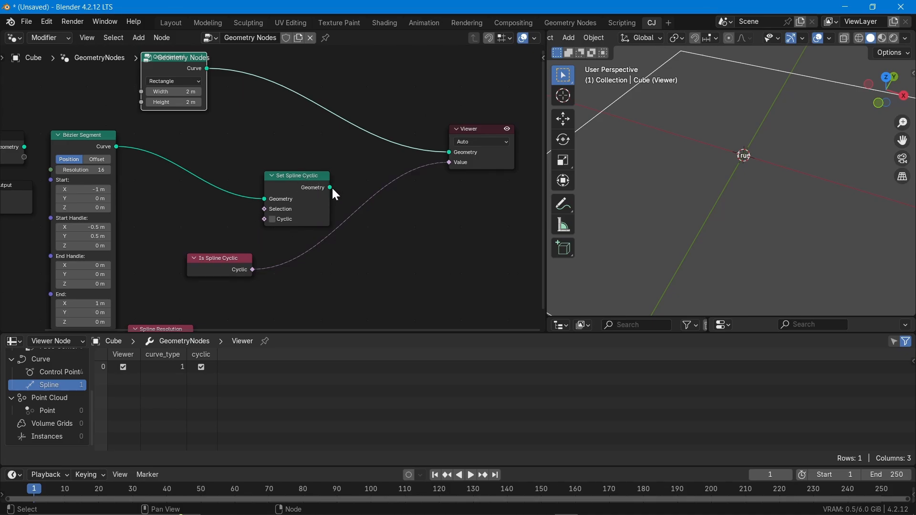
drag(330, 188, 449, 152)
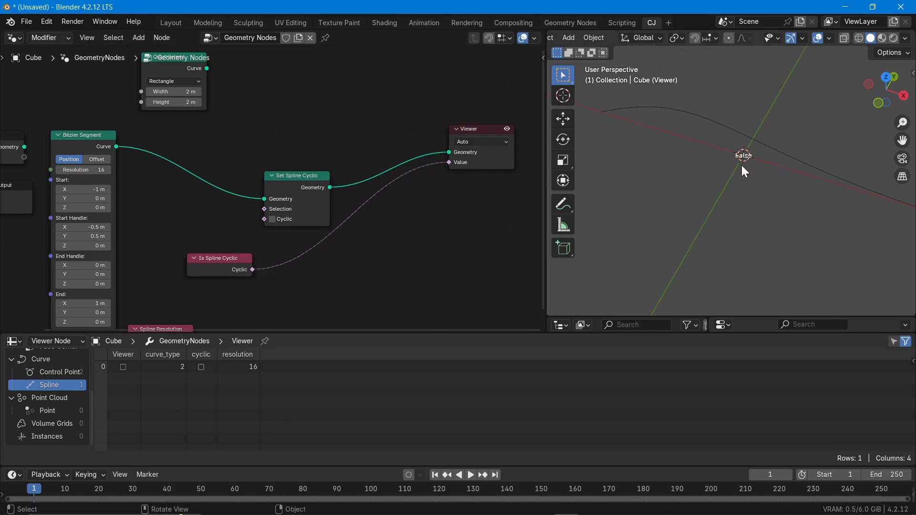
Step: Enable Cyclic on the Set Spline Cyclic node and inspect the ends of the curve in the 3D viewport
middle_drag(313, 237, 300, 206)
click(125, 223)
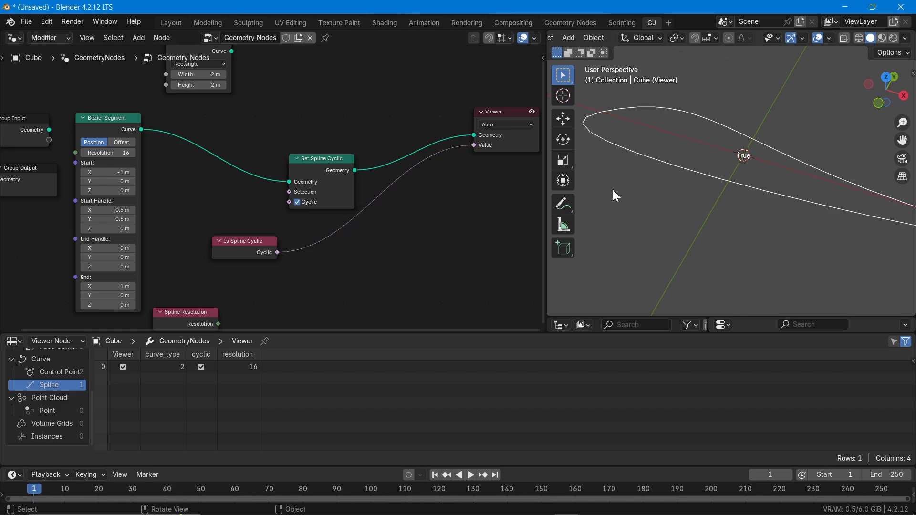
scroll(606, 172, down, 4)
scroll(765, 205, up, 5)
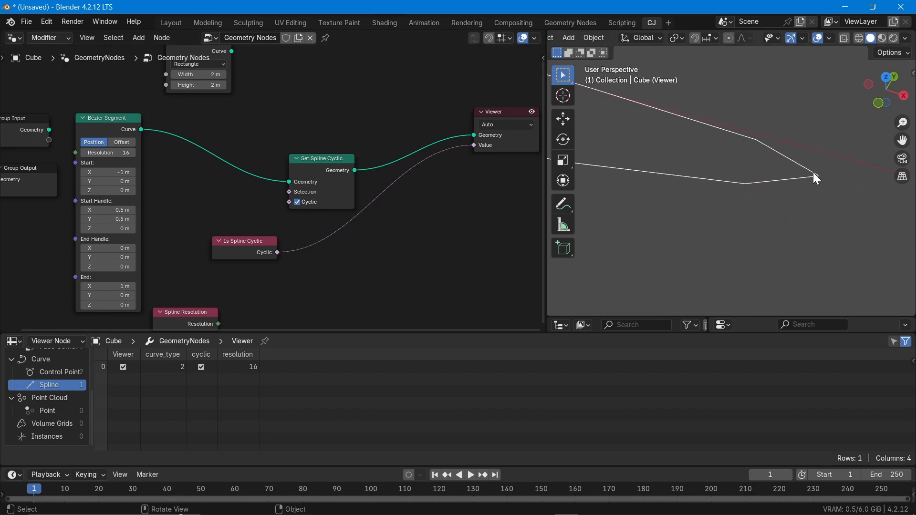
scroll(815, 182, down, 5)
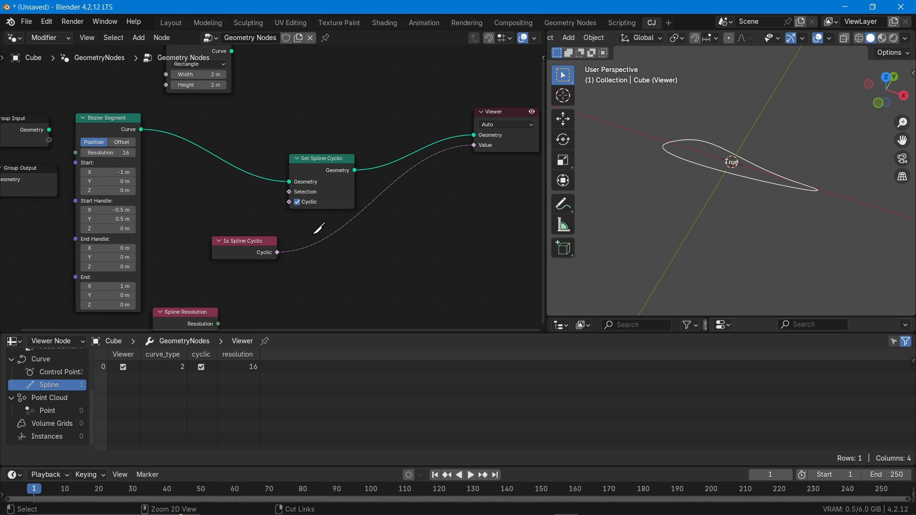
Step: Cut the Is Spline Cyclic link to the Viewer and toggle Cyclic on Set Spline Cyclic, leaving it enabled
ctrl+right_drag(321, 231, 307, 315)
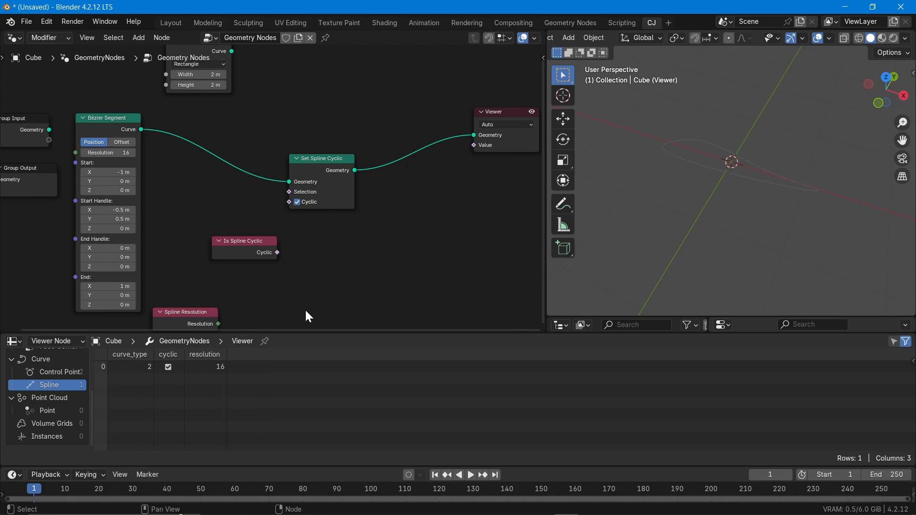
click(297, 202)
click(297, 203)
click(297, 203)
click(297, 202)
Step: Move the Spline Resolution node below Set Spline Cyclic and park the Is Spline Cyclic node out of the way
drag(248, 245, 202, 213)
middle_drag(196, 316, 177, 294)
scroll(177, 294, up, 2)
drag(176, 293, 287, 222)
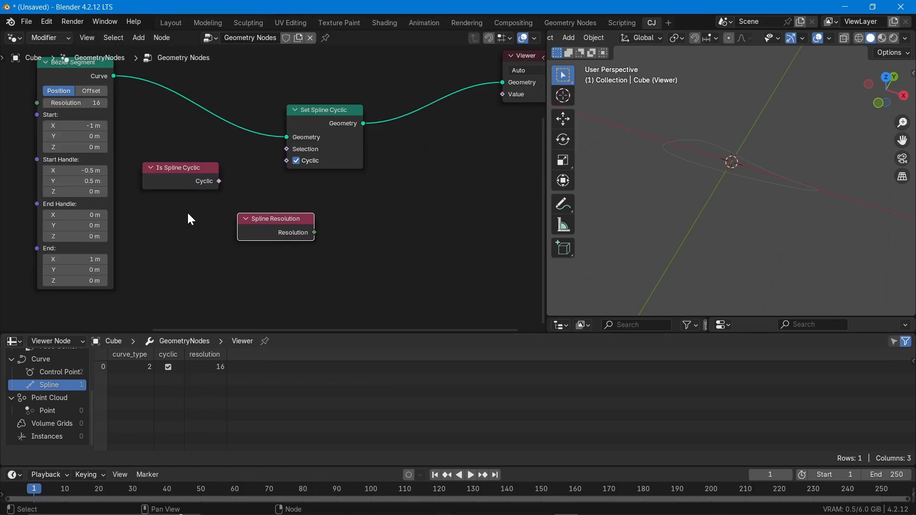
drag(192, 172, 92, 318)
middle_drag(282, 214, 153, 204)
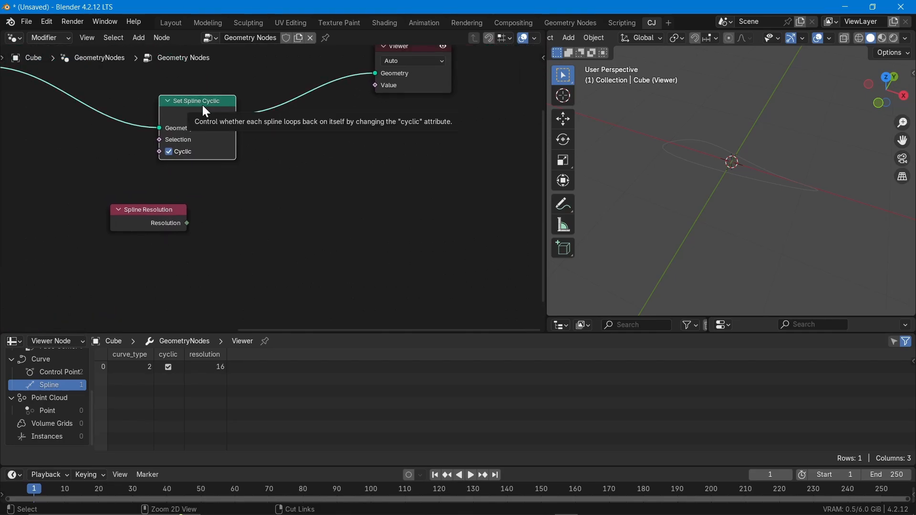
Step: Dissolve the Set Spline Cyclic node while keeping its link, and connect Spline Resolution to the Viewer's value input
key(ctrl+x)
ctrl+shift+click(218, 250)
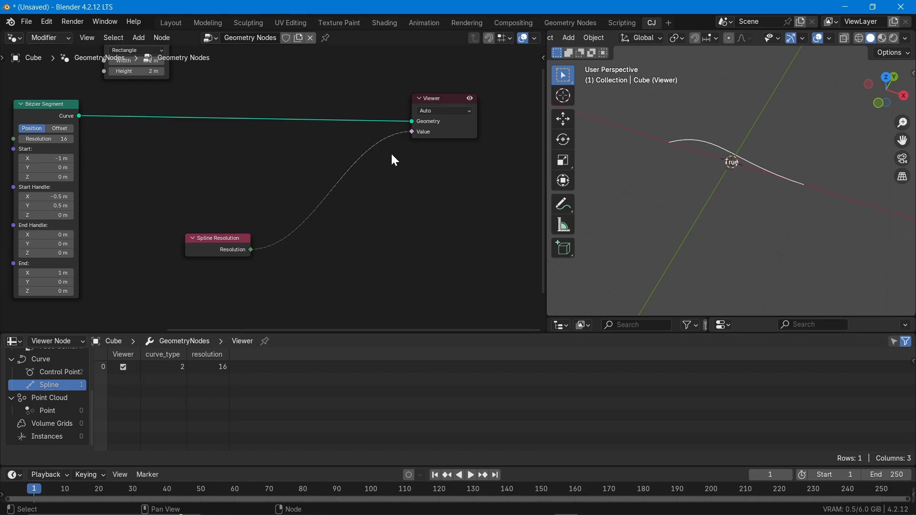
Step: Replace the Viewer with a new one fed by the Bézier Segment's curve, and connect Spline Resolution to its value input
click(447, 98)
key(x)
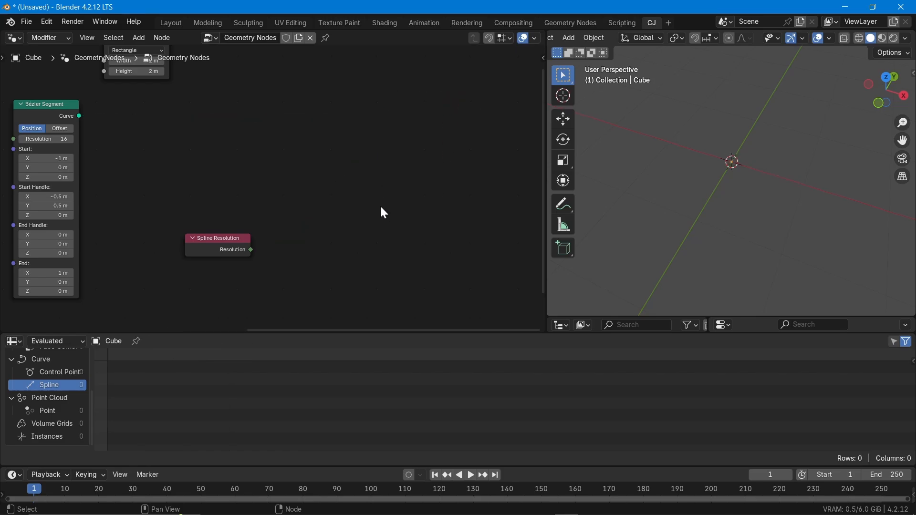
key(shift+a)
key(Escape)
right_click(46, 112)
click(46, 111)
drag(150, 119, 403, 118)
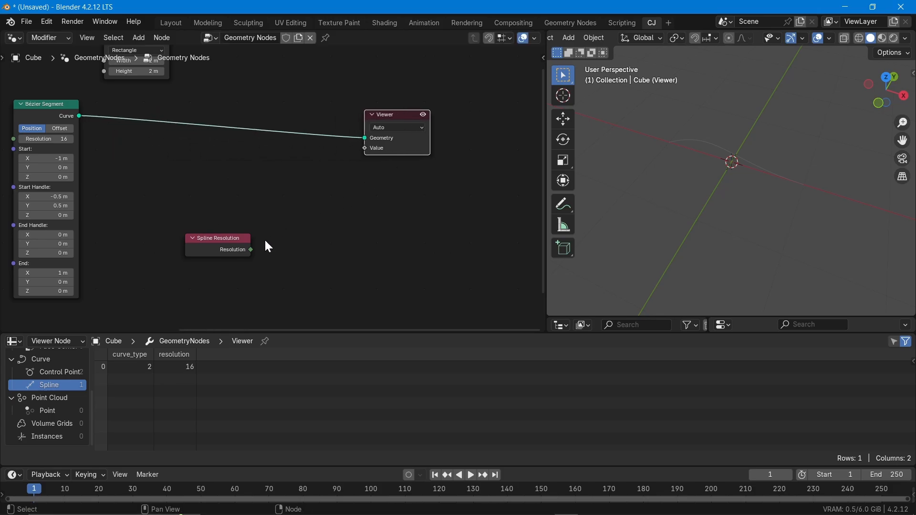
drag(252, 248, 366, 148)
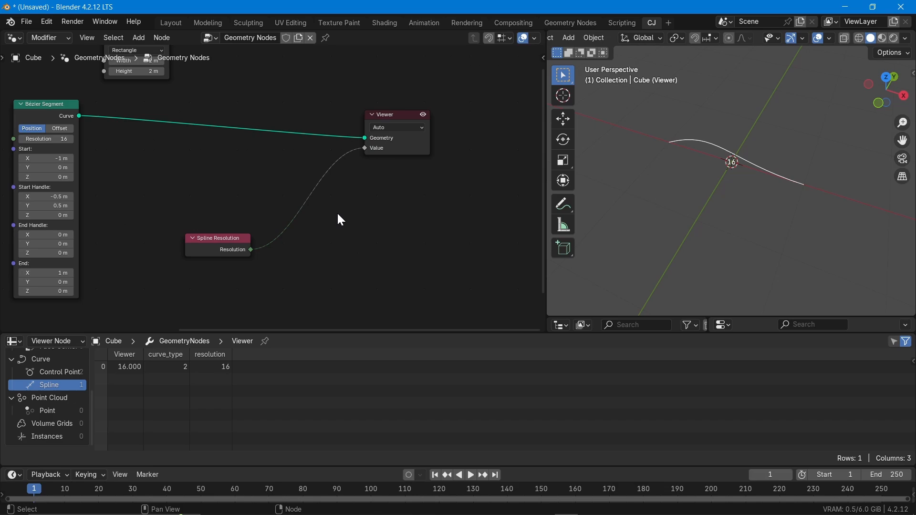
Step: Add an unconnected Set Spline Type node beside the Bézier Segment
key(shift+a)
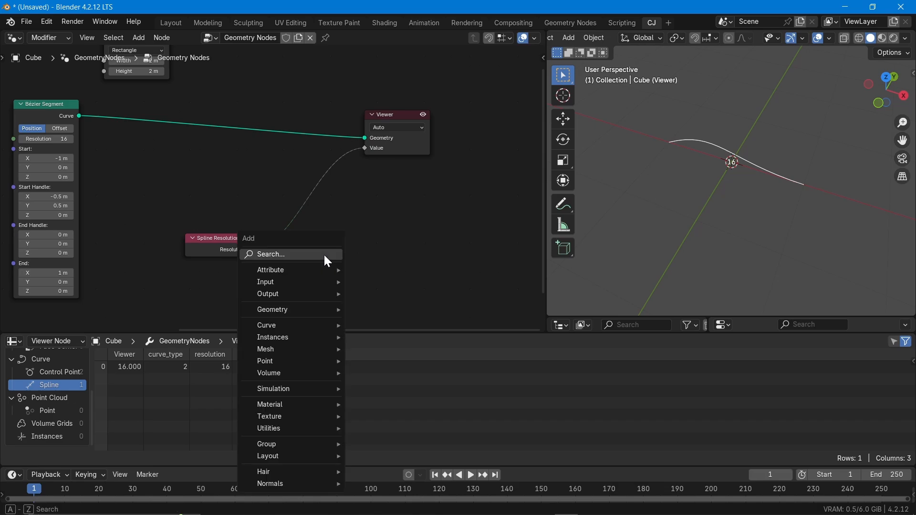
text(set spli)
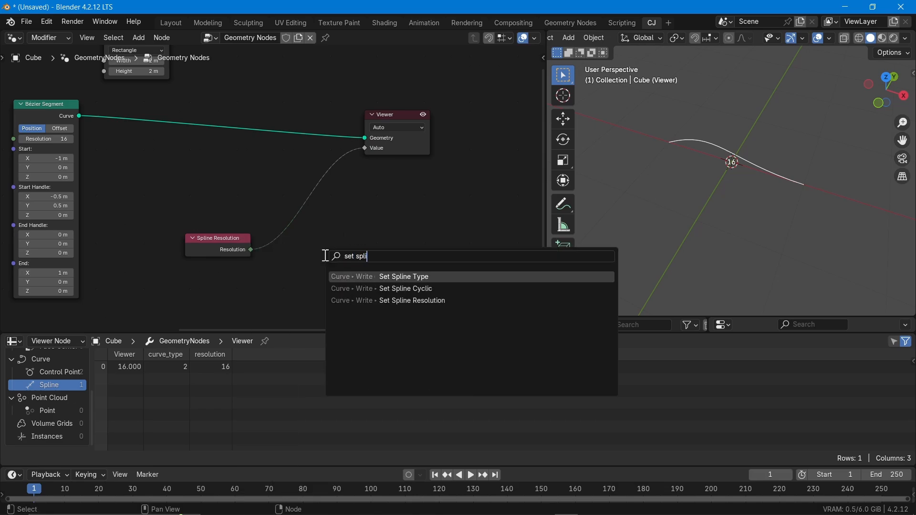
key(Return)
click(119, 154)
scroll(159, 194, up, 2)
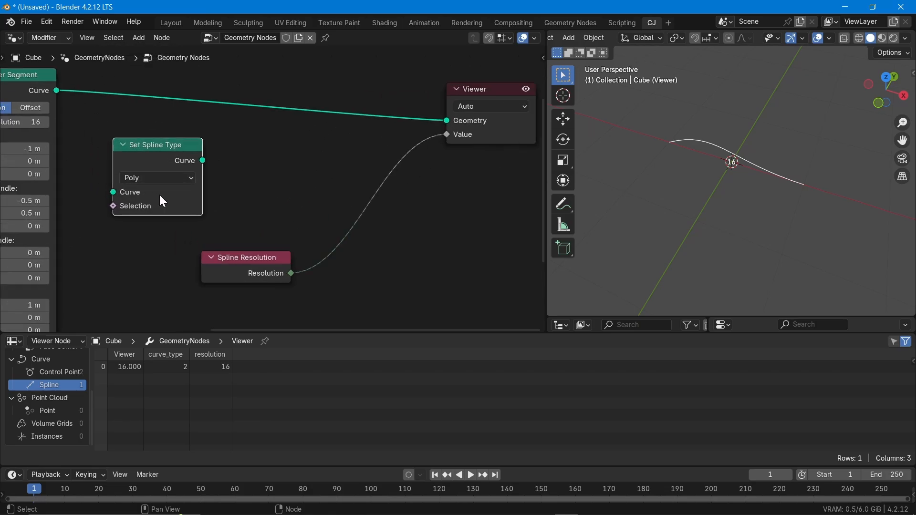
Step: Review the Set Spline Type node's curve types, keep Poly, and move the node aside below the Viewer
click(166, 181)
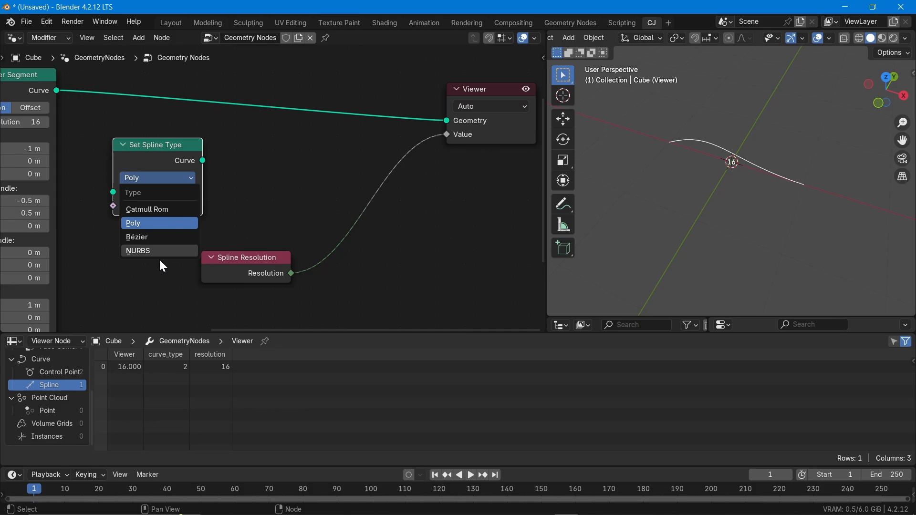
click(153, 227)
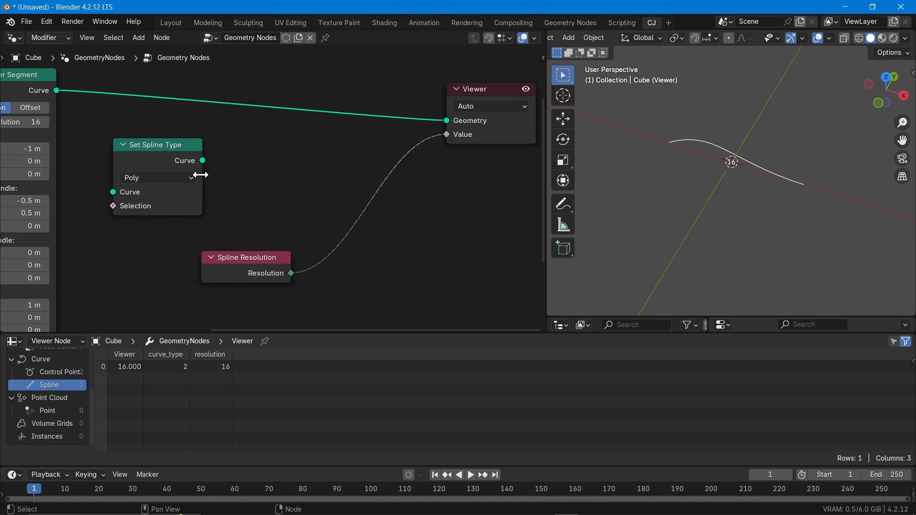
drag(170, 154, 478, 237)
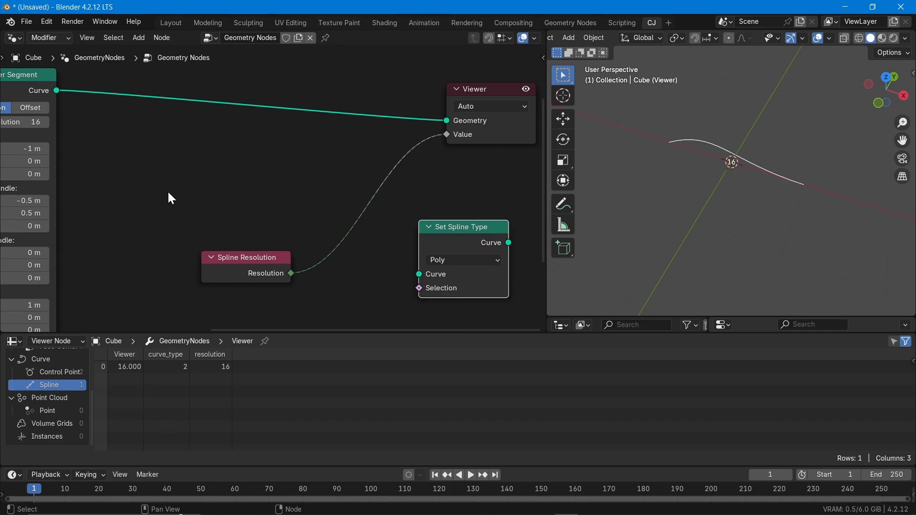
Step: Move the Bézier Segment node farther from the Viewer to free up space between them
middle_drag(168, 193, 281, 157)
scroll(281, 156, down, 4)
drag(161, 73, 53, 75)
scroll(78, 125, up, 4)
scroll(112, 155, down, 4)
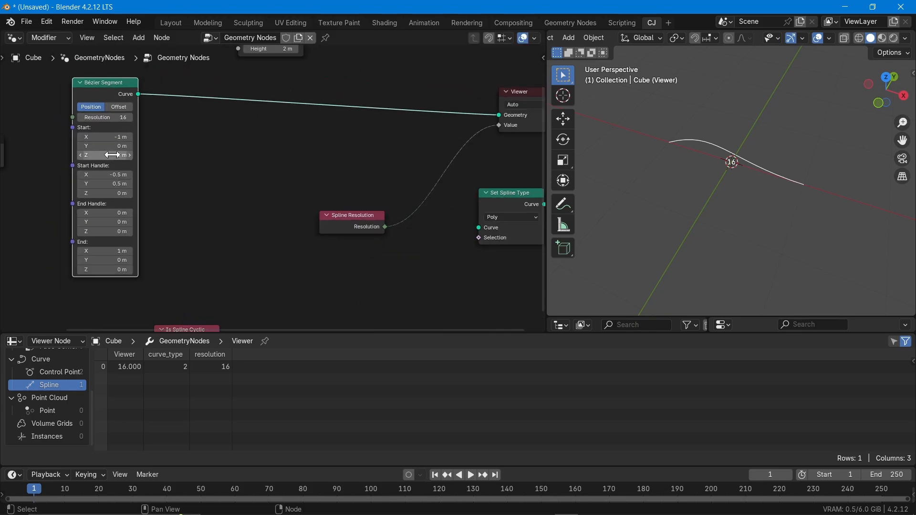
middle_drag(206, 167, 160, 150)
Step: Add an Arc curve primitive node and connect its curve to the Viewer's geometry input
key(shift+a)
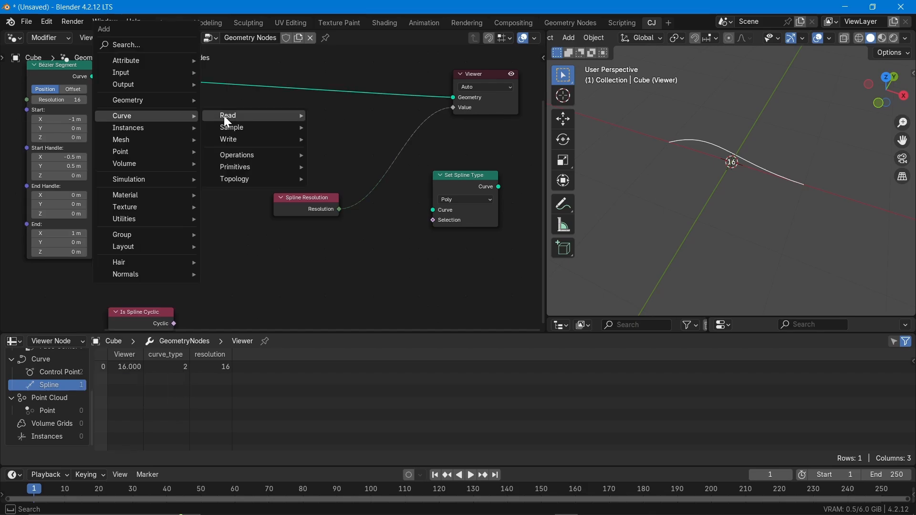
mouse_move(247, 168)
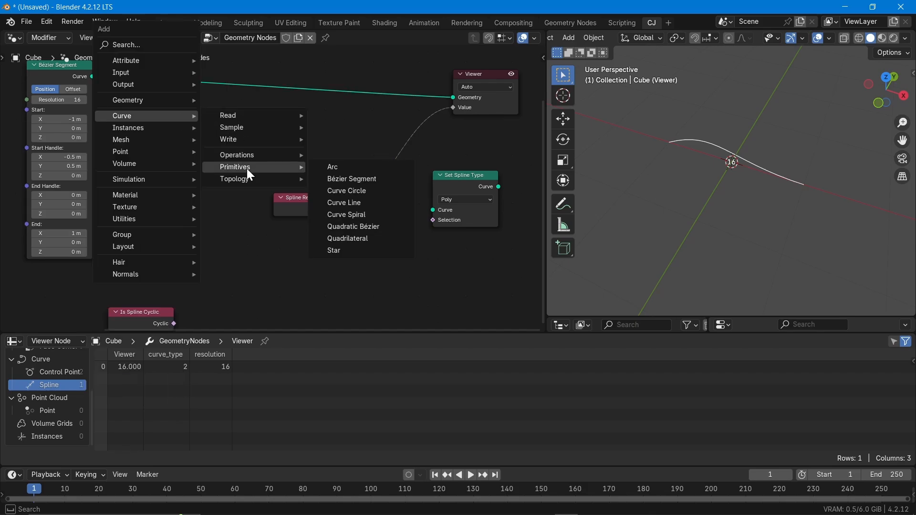
click(362, 170)
click(165, 164)
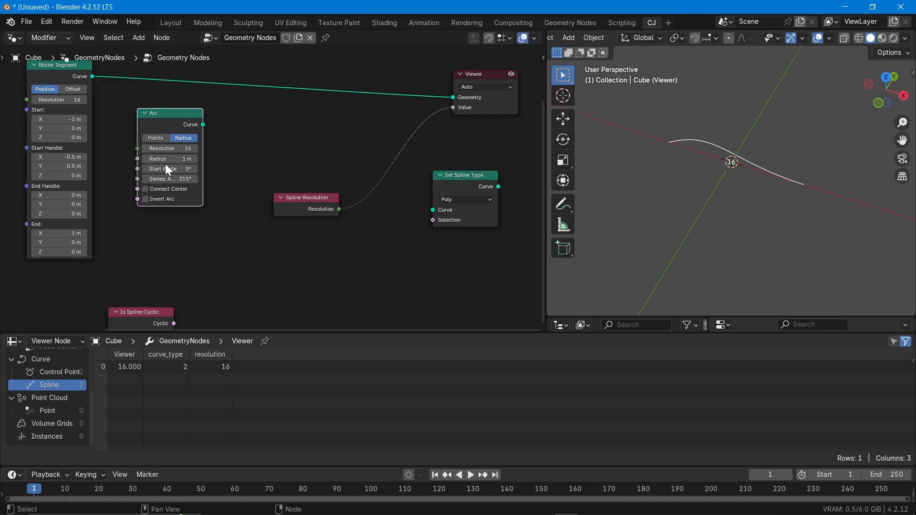
scroll(167, 166, up, 2)
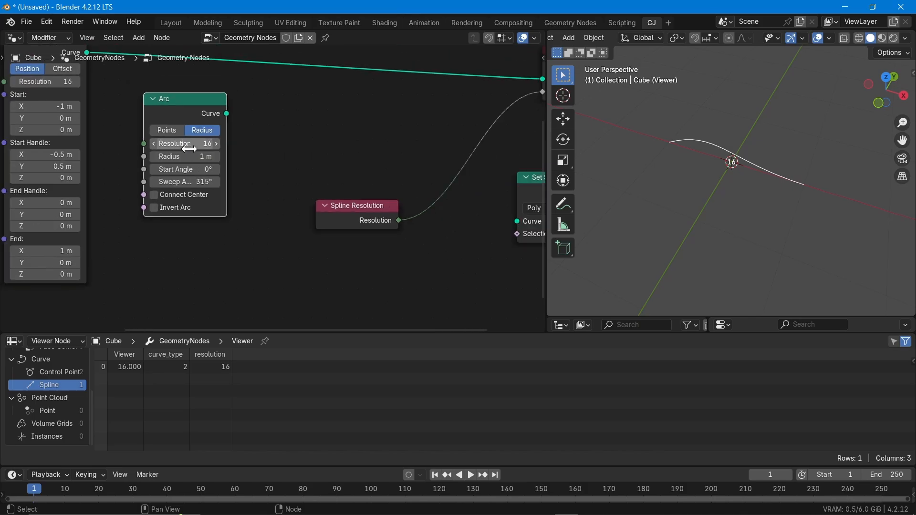
scroll(190, 149, down, 1)
drag(221, 119, 492, 89)
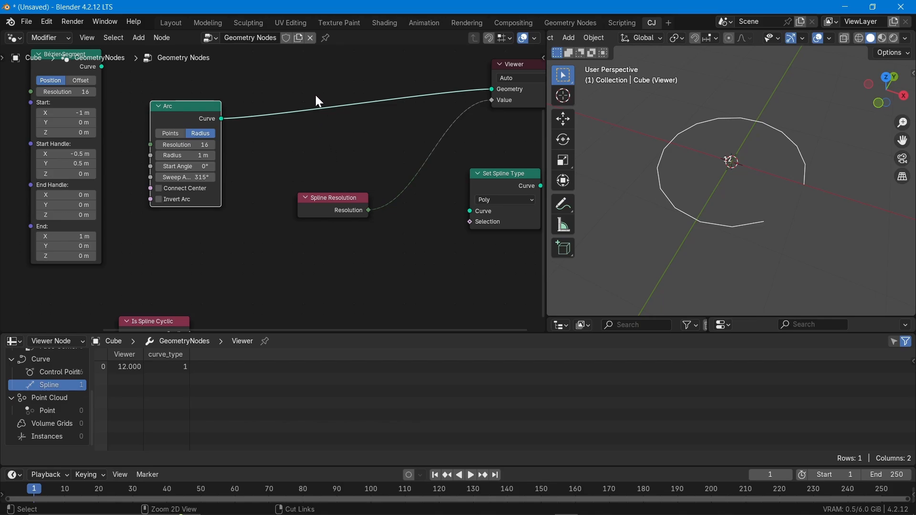
Step: Delete the Arc node, restoring the Bézier Segment as the Viewer's geometry, and move Spline Resolution closer to the Bézier Segment
ctrl+right_drag(314, 93, 264, 134)
key(x)
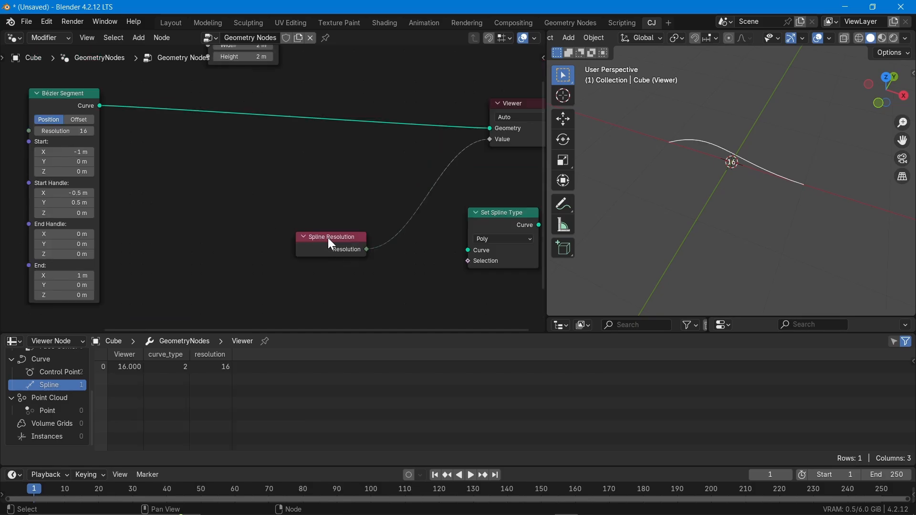
drag(332, 243, 230, 194)
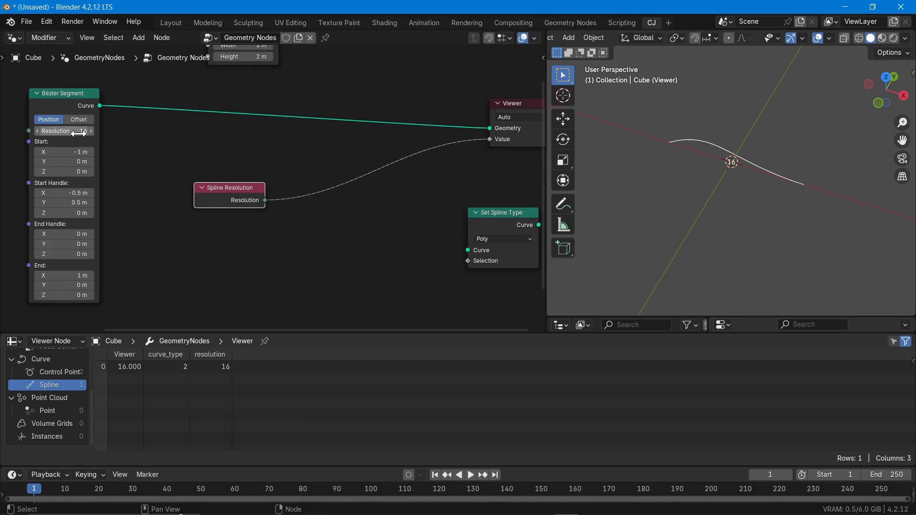
Step: Set the Bézier Segment's resolution to 10 and move the Spline Resolution node down, closer to the Bézier Segment
mouse_move(65, 131)
mouse_down()
mouse_move(33, 131)
mouse_move(53, 131)
mouse_up()
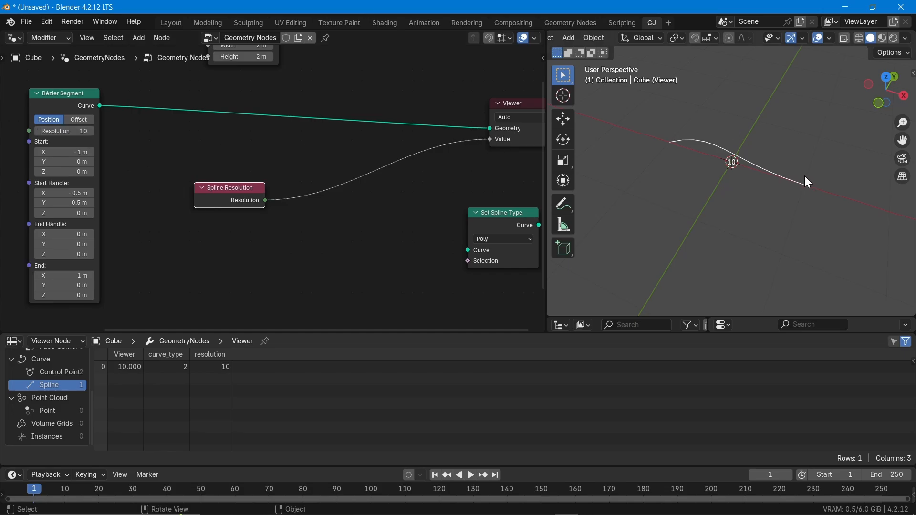
drag(239, 193, 170, 237)
Step: Insert a Set Spline Resolution node between the Bézier Segment and the Viewer, and show the spline data in the spreadsheet
key(shift+a)
text(set spline)
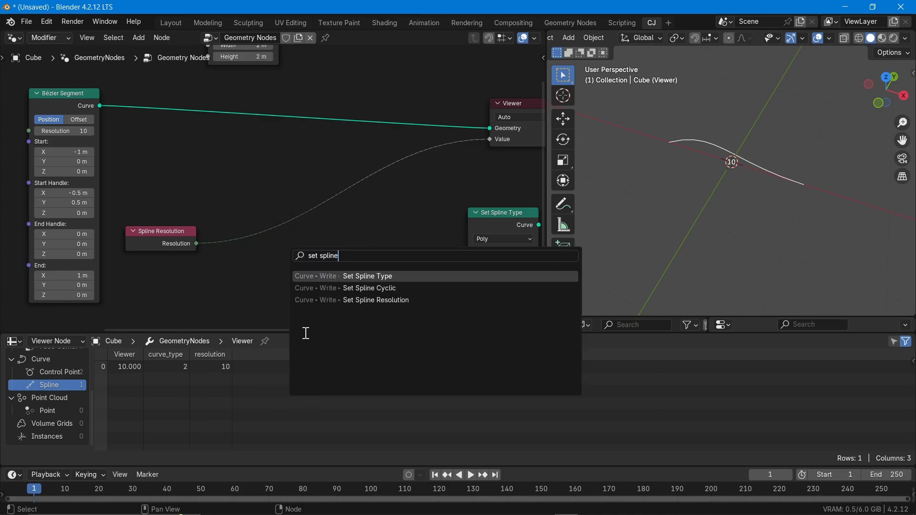
click(317, 301)
click(236, 94)
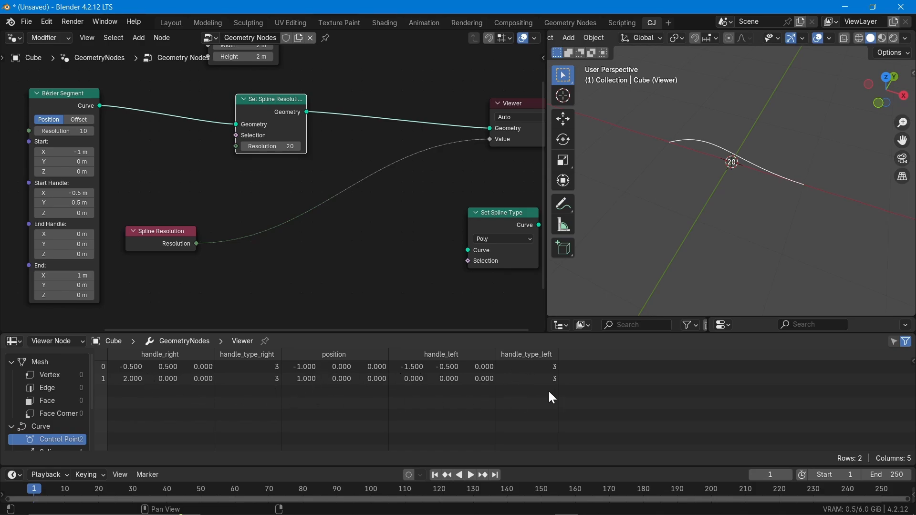
scroll(59, 402, down, 3)
click(58, 402)
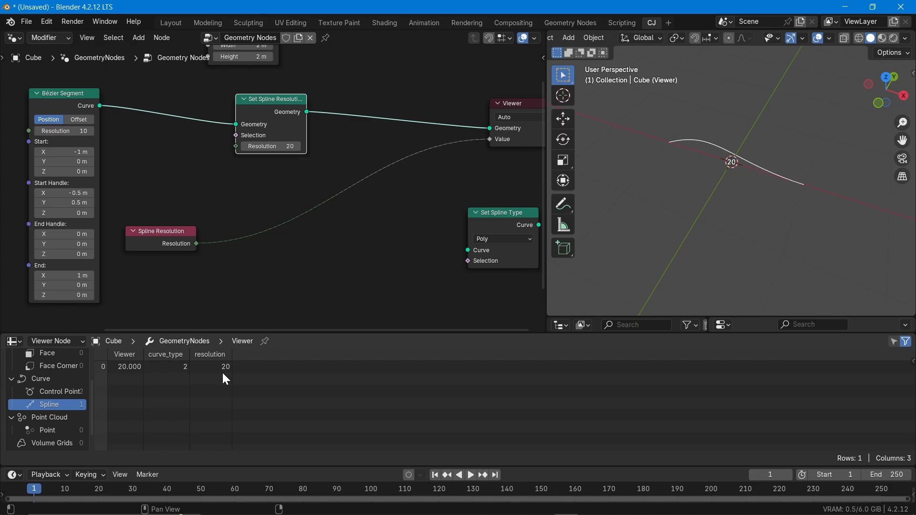
Step: Move the Bézier Segment node below the Group Output node to free up space before Set Spline Resolution
middle_drag(71, 329, 84, 256)
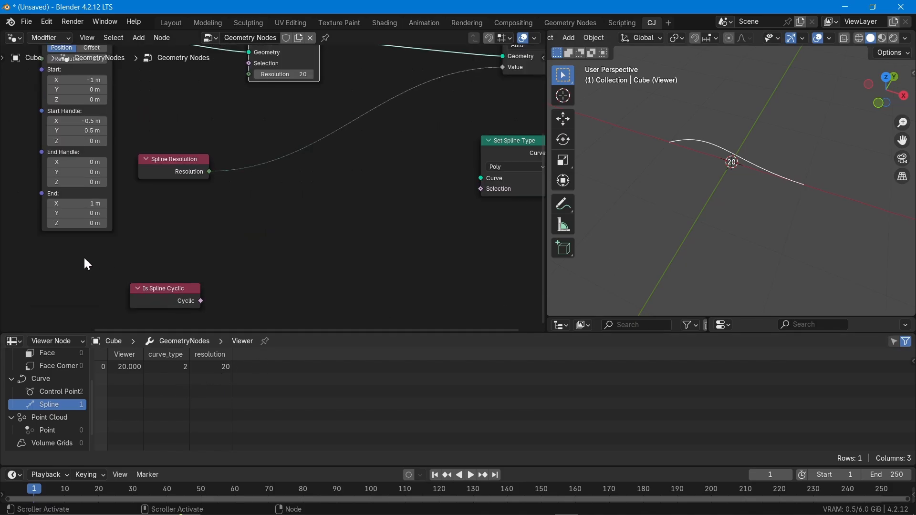
middle_drag(262, 244, 262, 322)
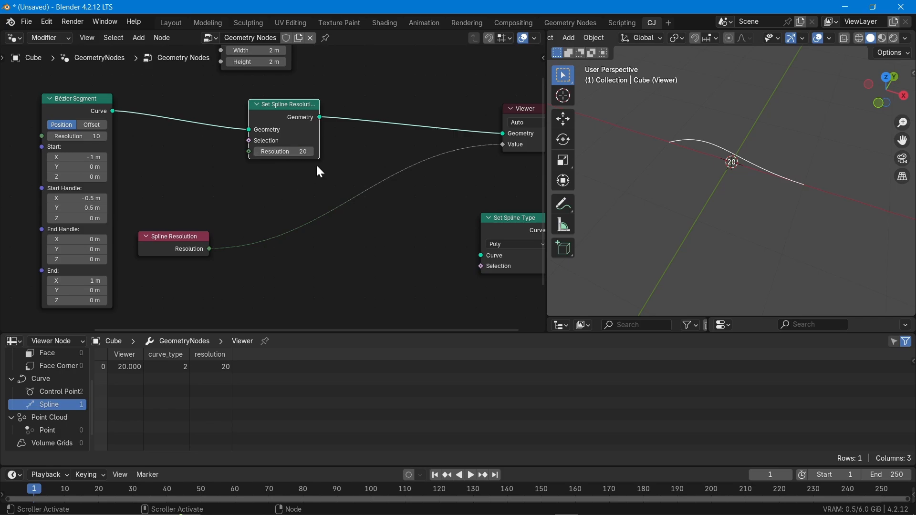
scroll(91, 208, down, 1)
middle_drag(91, 208, 188, 180)
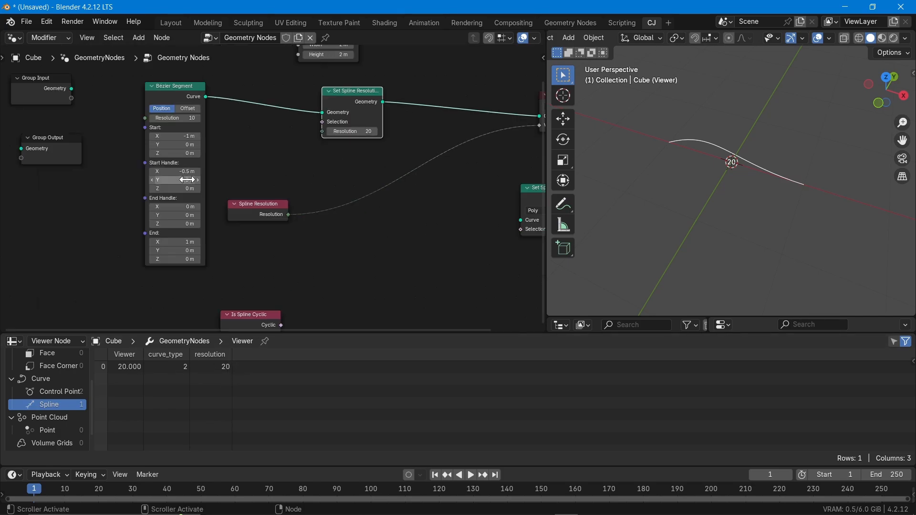
drag(173, 90, 105, 183)
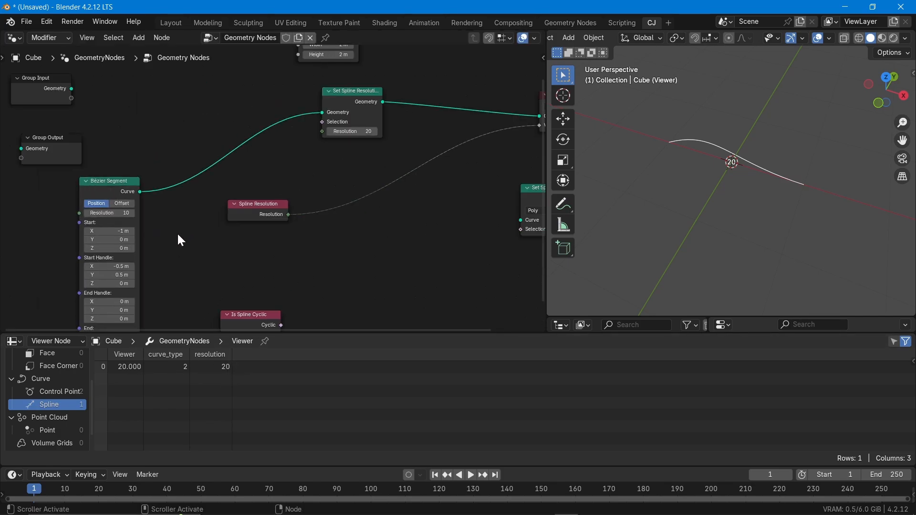
Step: Add a Quadratic Bézier curve primitive and connect its curve to Set Spline Resolution's geometry input in place of the Bézier Segment
key(shift+a)
mouse_move(178, 234)
mouse_move(258, 286)
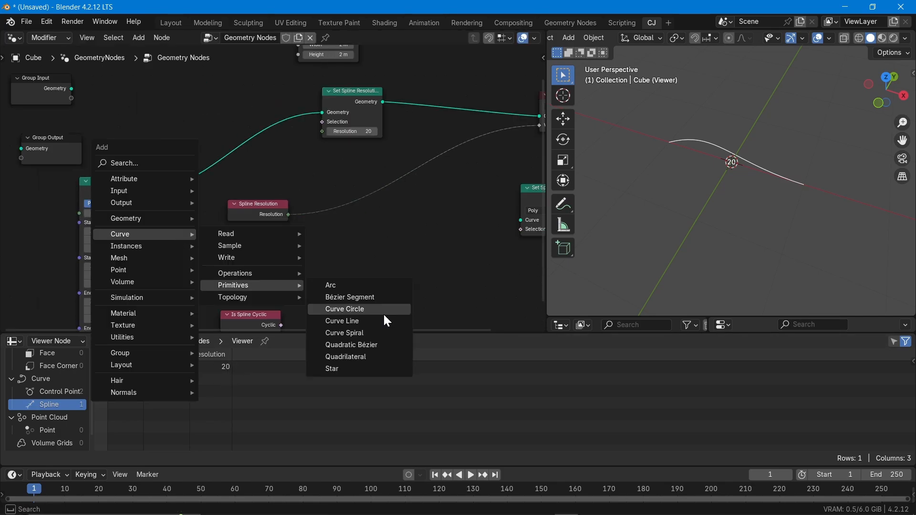
click(385, 344)
click(166, 101)
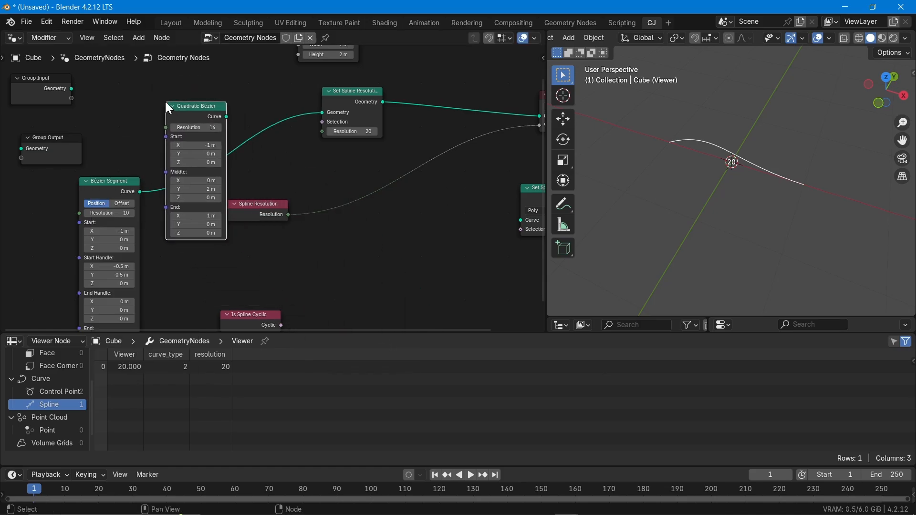
drag(228, 117, 323, 112)
Step: Set the resolution to 9 on the Set Spline Resolution node and to 19 on the Quadratic Bézier node
middle_drag(351, 259, 356, 273)
mouse_move(358, 146)
mouse_down()
mouse_move(334, 146)
mouse_move(382, 146)
mouse_move(341, 146)
mouse_move(358, 146)
mouse_up()
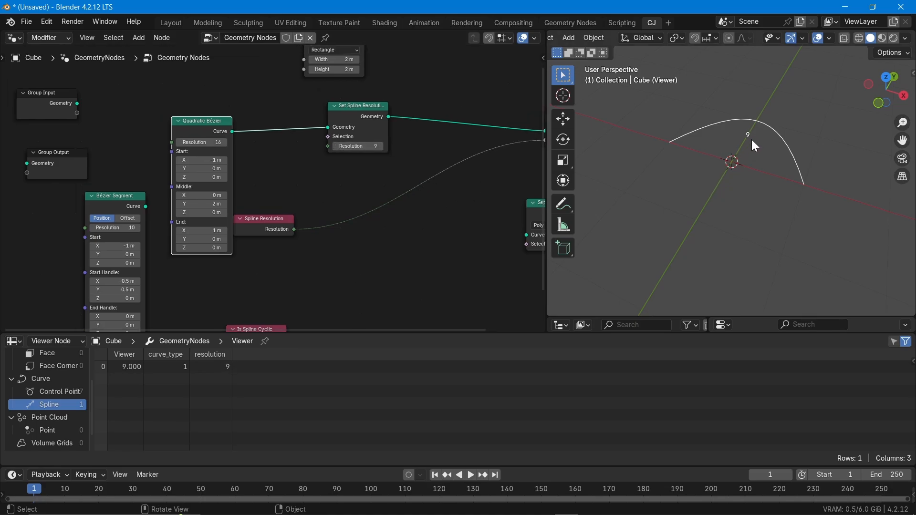
scroll(193, 142, up, 4)
mouse_move(206, 142)
mouse_down()
mouse_move(177, 143)
mouse_move(212, 142)
mouse_up()
Step: Move the Quadratic Bézier node clear of the Spline Resolution node
scroll(199, 152, down, 5)
drag(214, 117, 194, 98)
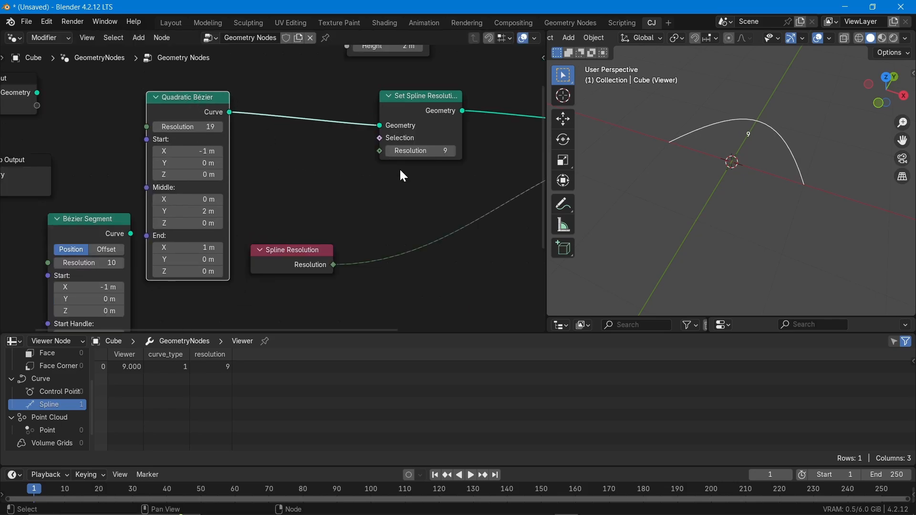
middle_drag(294, 278, 174, 244)
scroll(175, 245, down, 1)
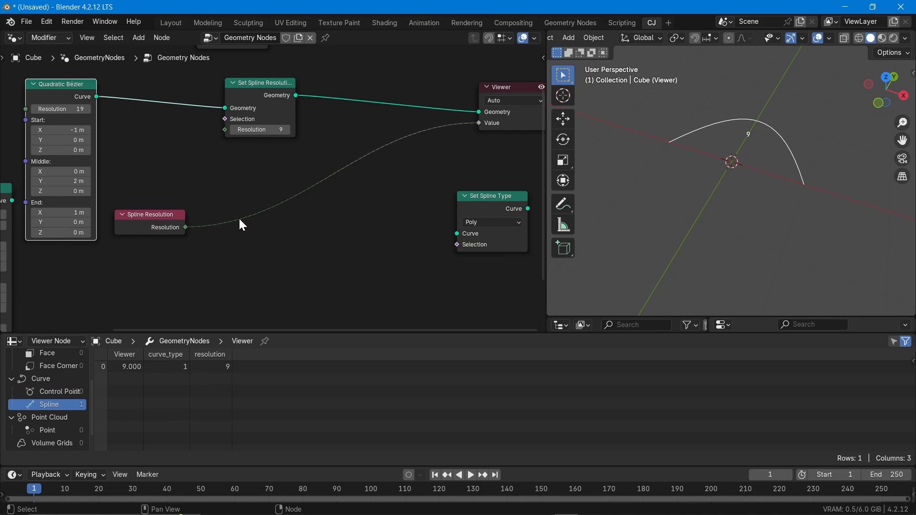